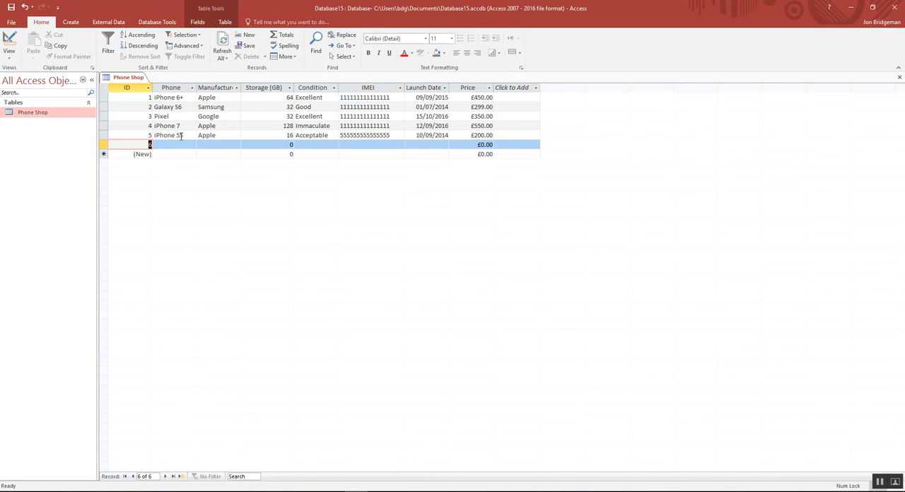
# Switch the Phone Shop table to Design View.
pyautogui.click(183, 136)
pyautogui.click(182, 145)
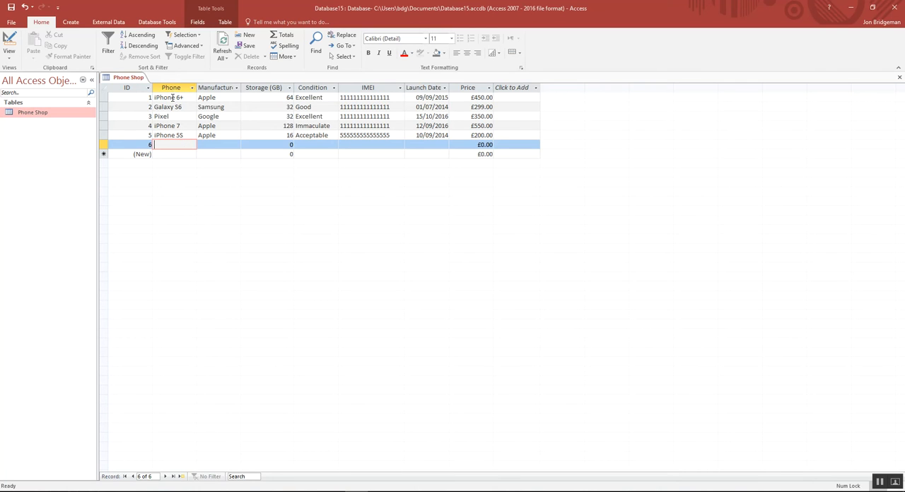
pyautogui.press('Tab')
pyautogui.click(167, 145)
pyautogui.click(11, 58)
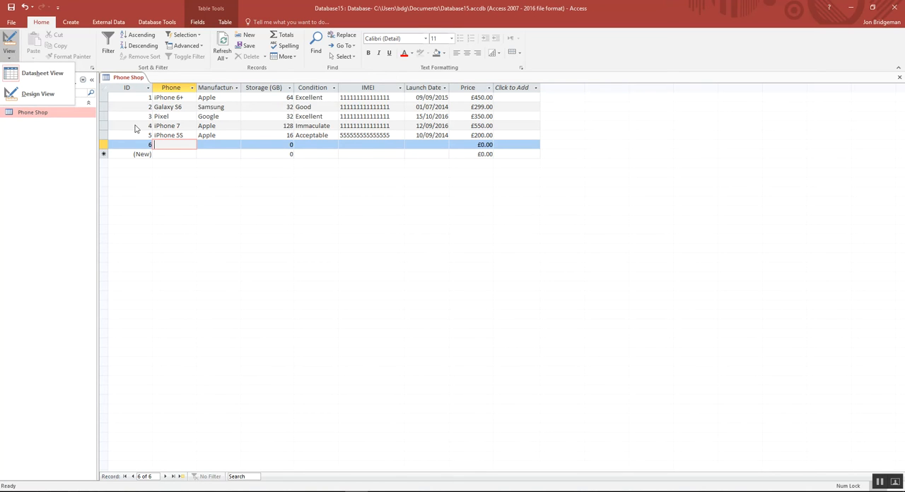
pyautogui.click(36, 95)
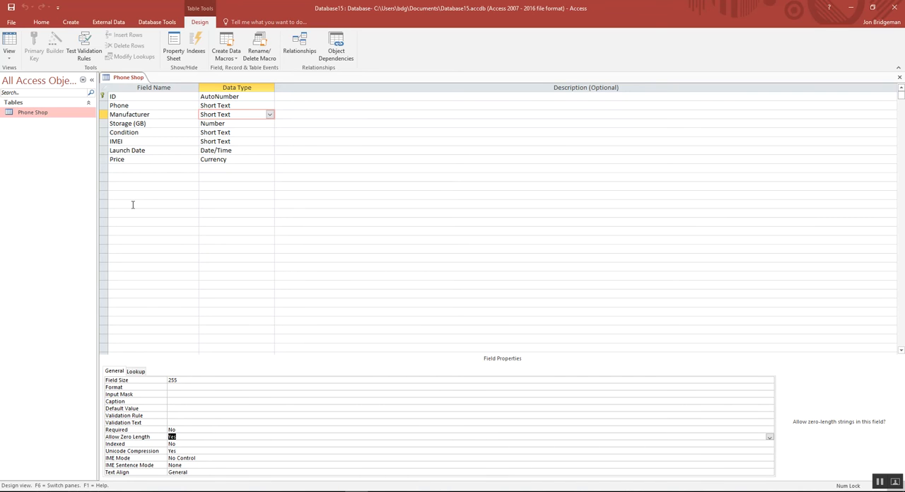
# Make the Phone field mandatory by setting its Required property to Yes.
pyautogui.click(183, 430)
pyautogui.click(161, 106)
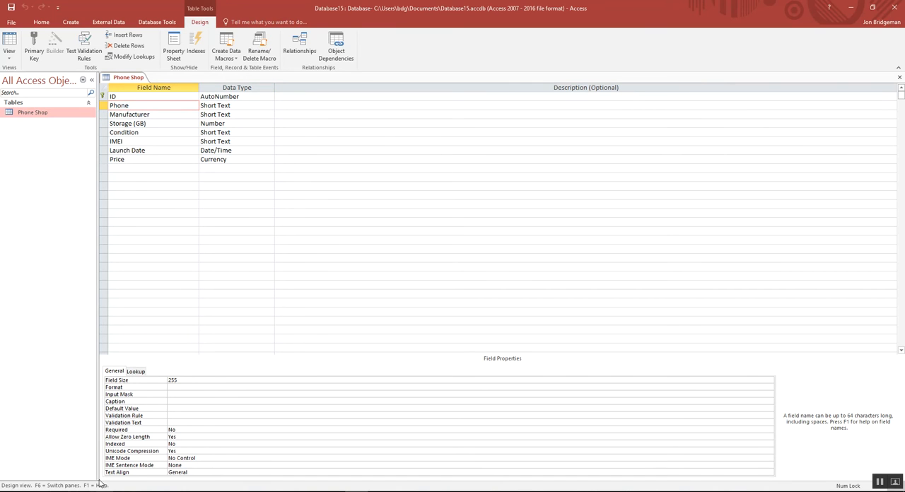
pyautogui.click(181, 428)
pyautogui.moveTo(181, 428); pyautogui.dragTo(170, 428)
pyautogui.click(179, 438)
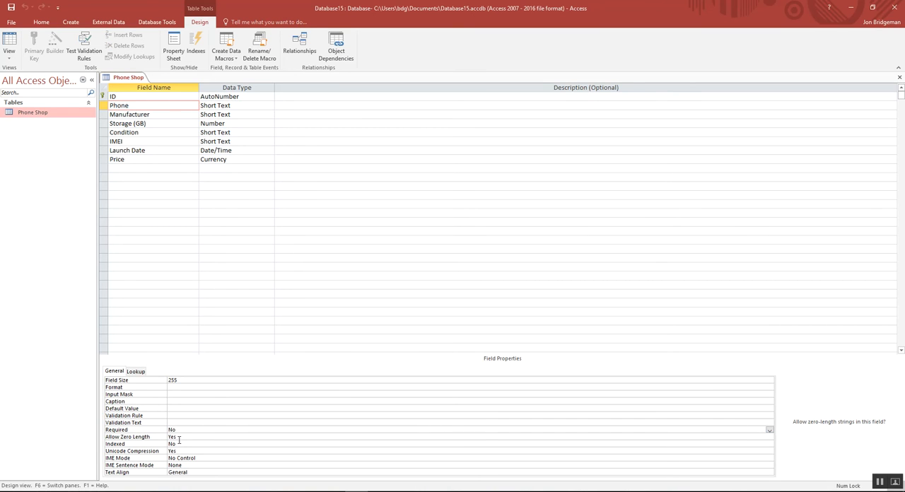
pyautogui.moveTo(179, 439); pyautogui.dragTo(168, 439)
pyautogui.click(186, 429)
pyautogui.press('BackSpace')
pyautogui.press('BackSpace')
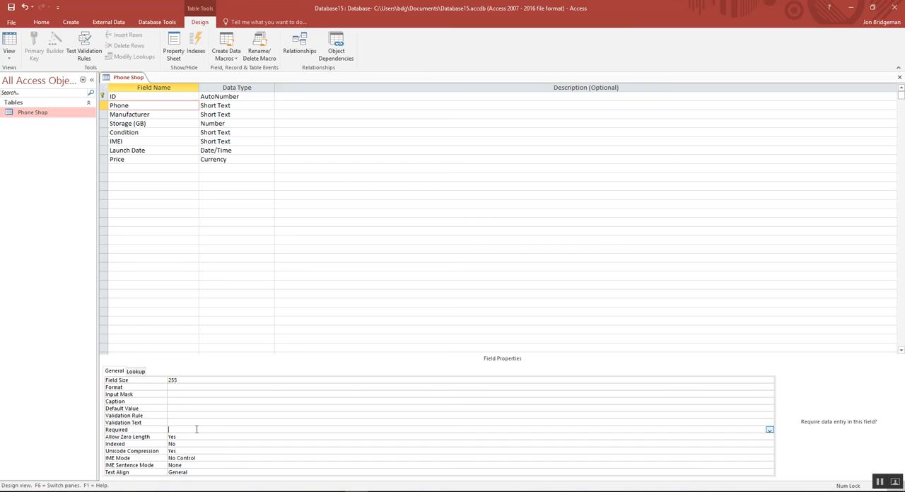
pyautogui.click(770, 429)
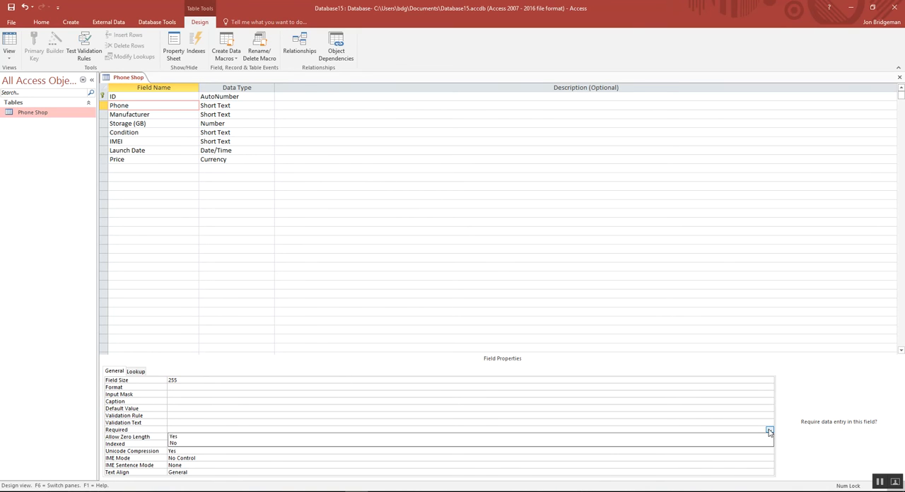
pyautogui.click(205, 437)
# Set the Phone field's Allow Zero Length property to No.
pyautogui.click(174, 438)
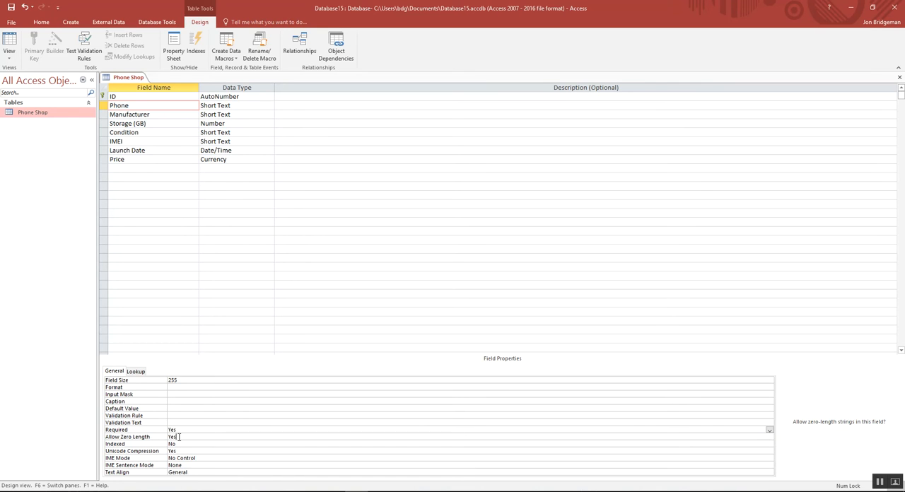
pyautogui.click(769, 438)
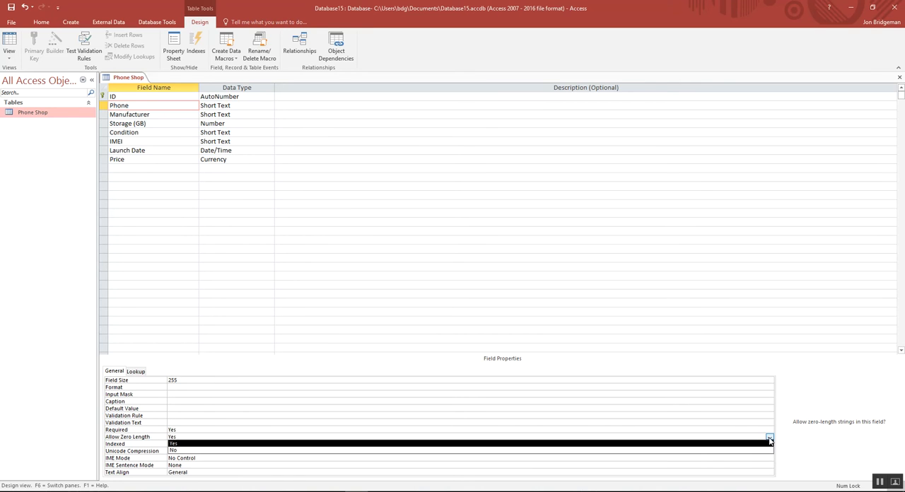
pyautogui.click(176, 451)
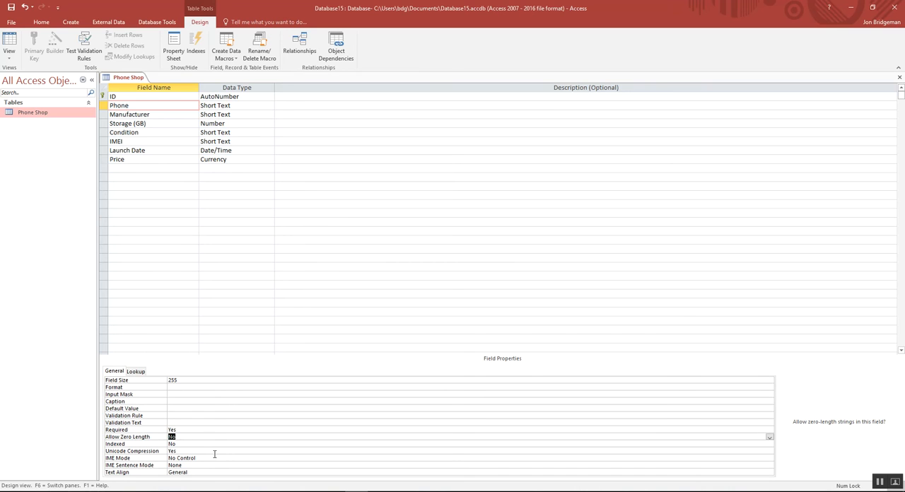
pyautogui.click(175, 437)
# Save the table design, test the existing data against the new Phone rules, and keep the new Required setting.
pyautogui.click(11, 7)
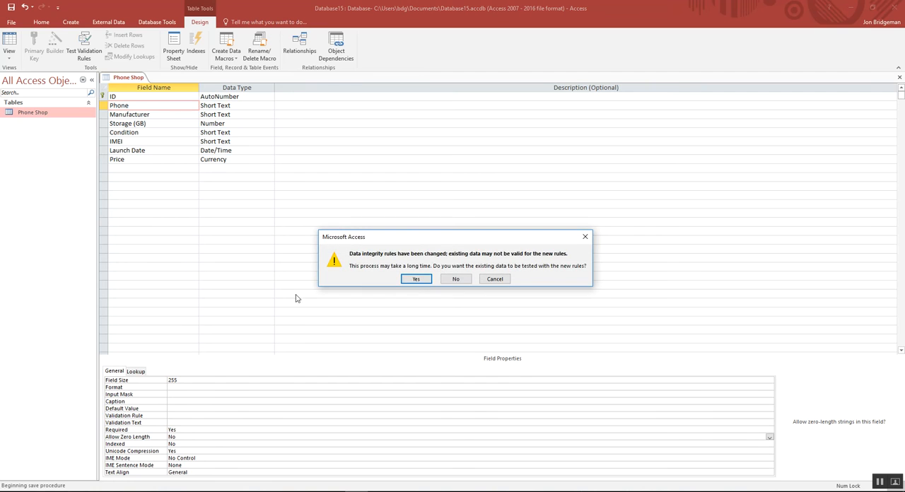
pyautogui.click(417, 280)
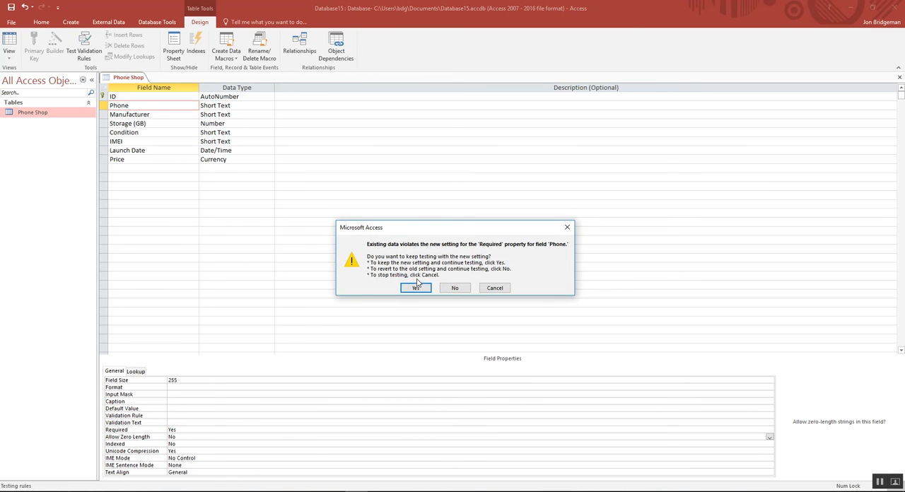
pyautogui.click(416, 288)
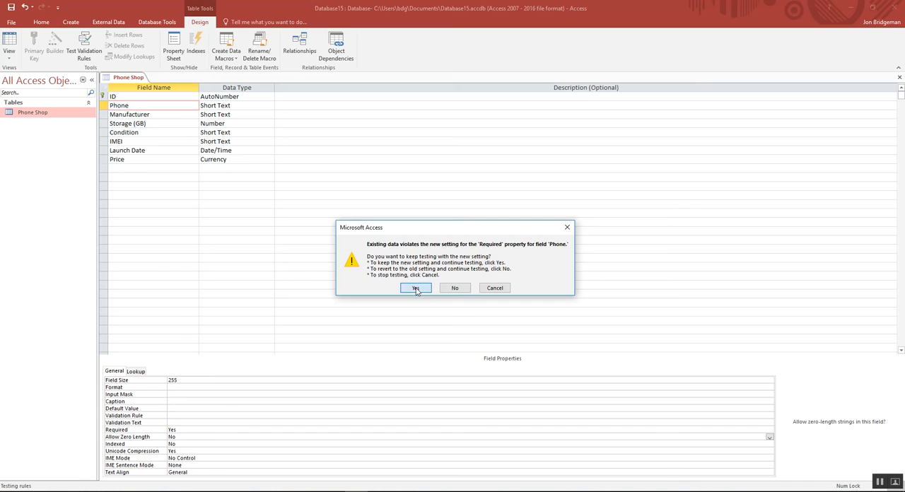
# In Datasheet View, test the required-field rule by clearing the phone name in record 5 and trying to leave the record.
pyautogui.click(10, 56)
pyautogui.click(32, 71)
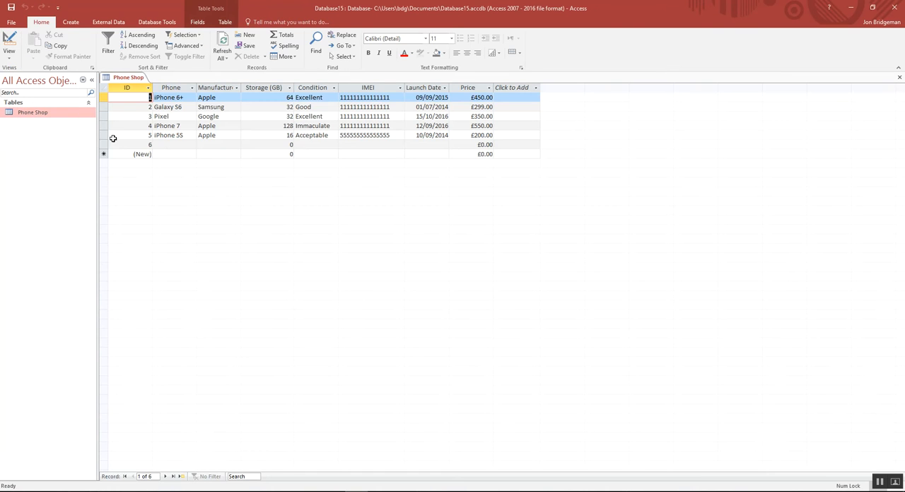
pyautogui.click(173, 145)
pyautogui.click(184, 134)
pyautogui.moveTo(185, 134); pyautogui.dragTo(151, 134)
pyautogui.press('BackSpace')
pyautogui.click(163, 146)
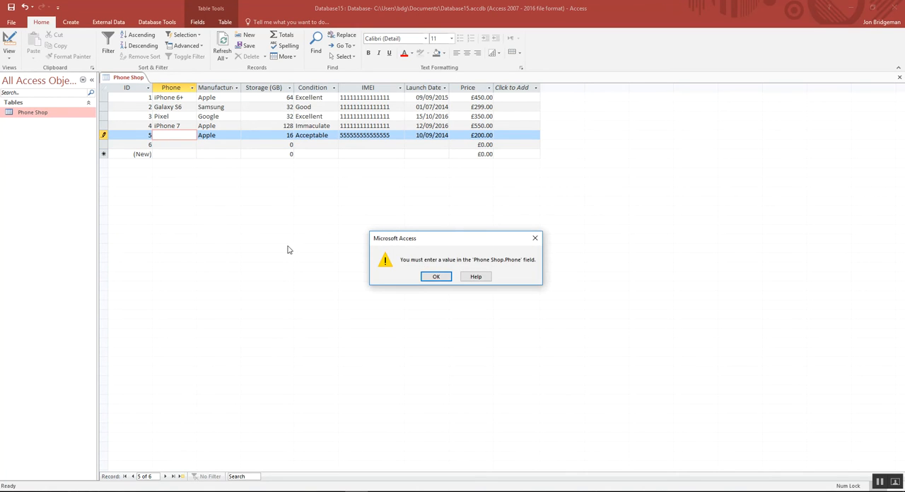
pyautogui.click(438, 279)
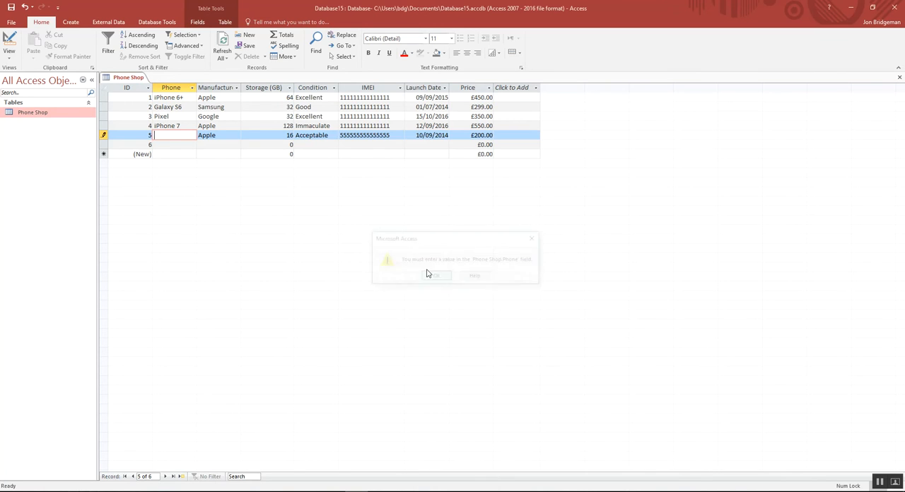
# Enter iPhone 5S as the phone name in record 5 and save the record.
pyautogui.write('iphon')
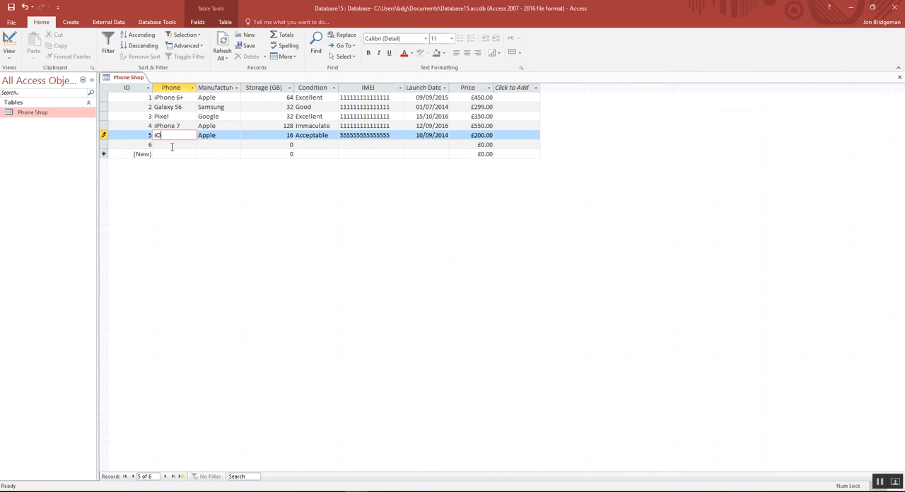
pyautogui.press('BackSpace')
pyautogui.press('BackSpace')
pyautogui.press('BackSpace')
pyautogui.press('BackSpace')
pyautogui.write('Phone6')
pyautogui.press('BackSpace')
pyautogui.write('5S')
pyautogui.click(10, 7)
pyautogui.click(9, 60)
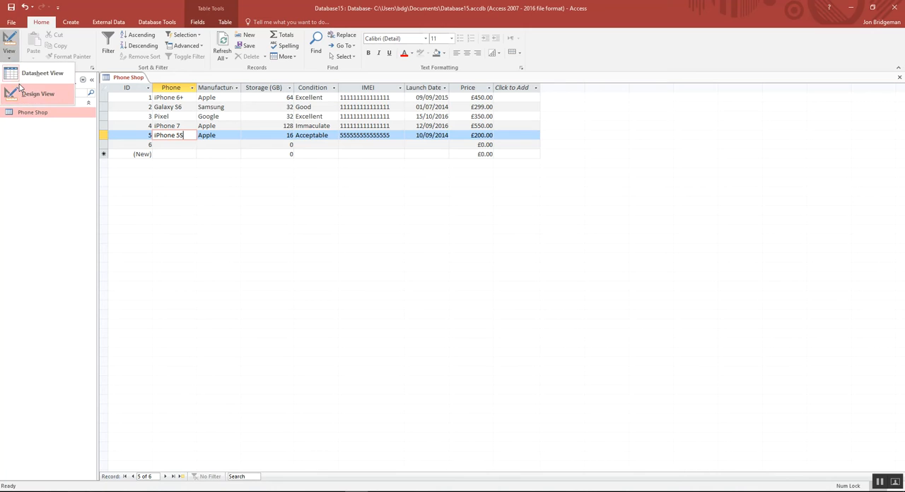
pyautogui.click(22, 92)
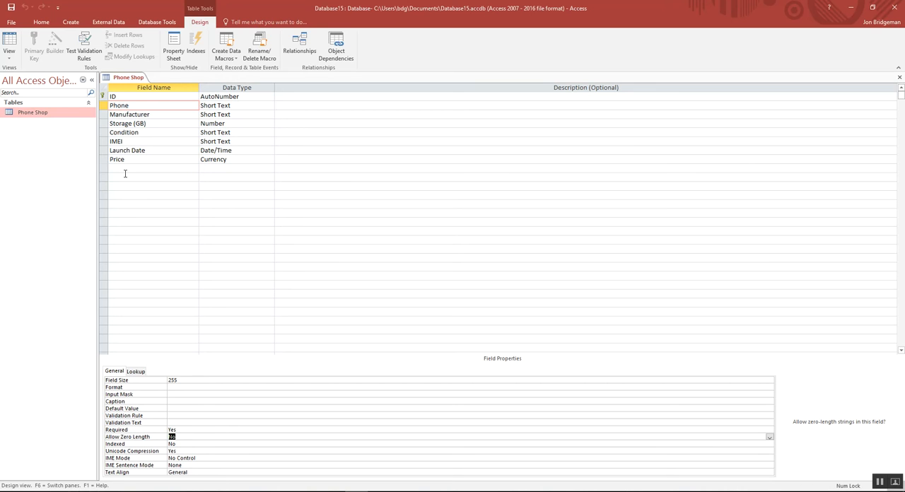
pyautogui.click(8, 57)
pyautogui.click(41, 74)
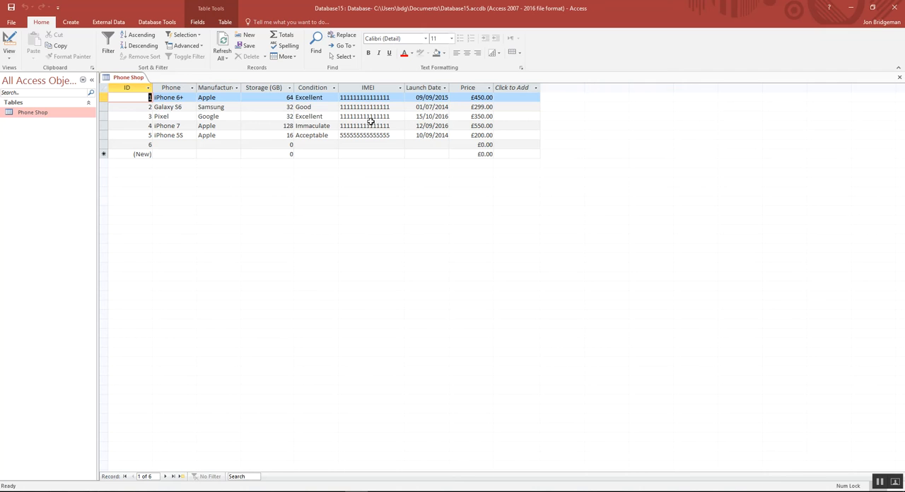
# In Design View, set the IMEI field's validation rule to Len([IMEI])=15.
pyautogui.click(9, 58)
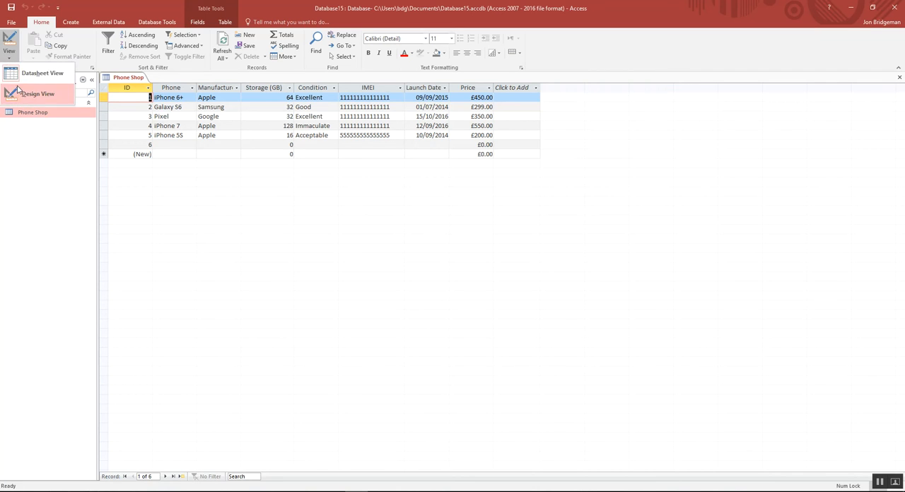
pyautogui.click(22, 94)
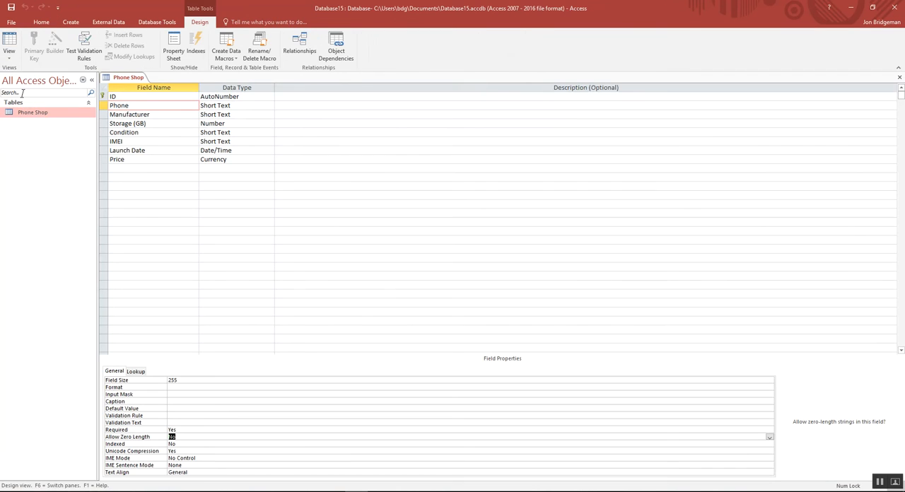
pyautogui.click(120, 146)
pyautogui.click(239, 141)
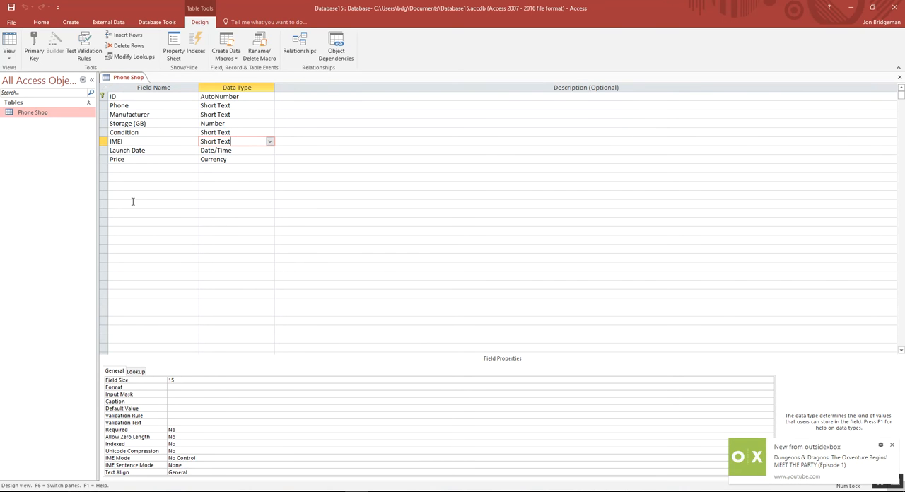
pyautogui.click(891, 445)
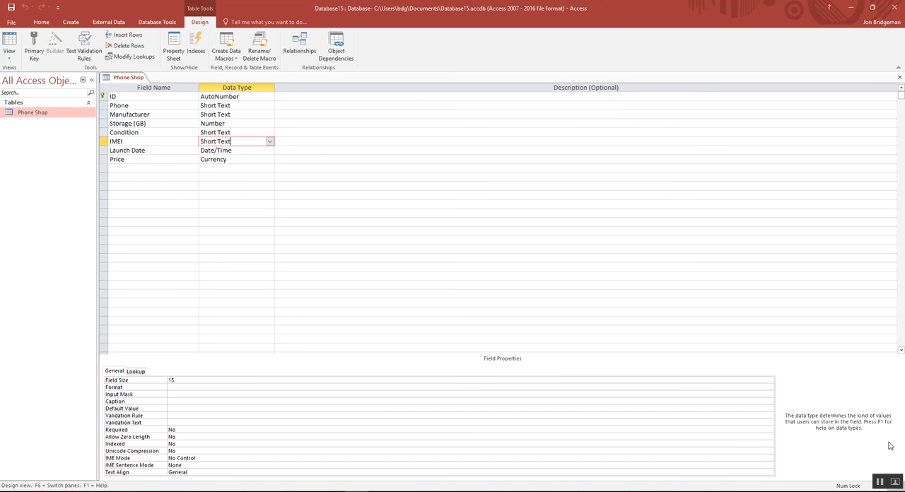
pyautogui.click(176, 416)
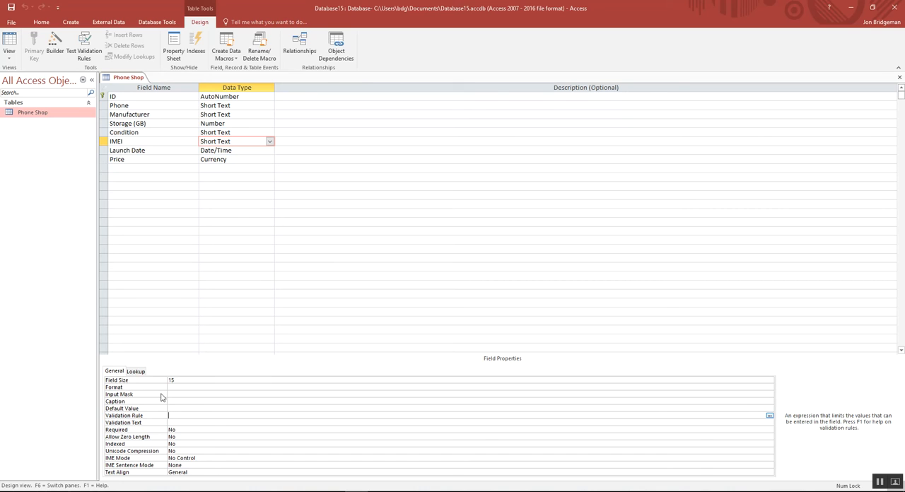
pyautogui.write('len')
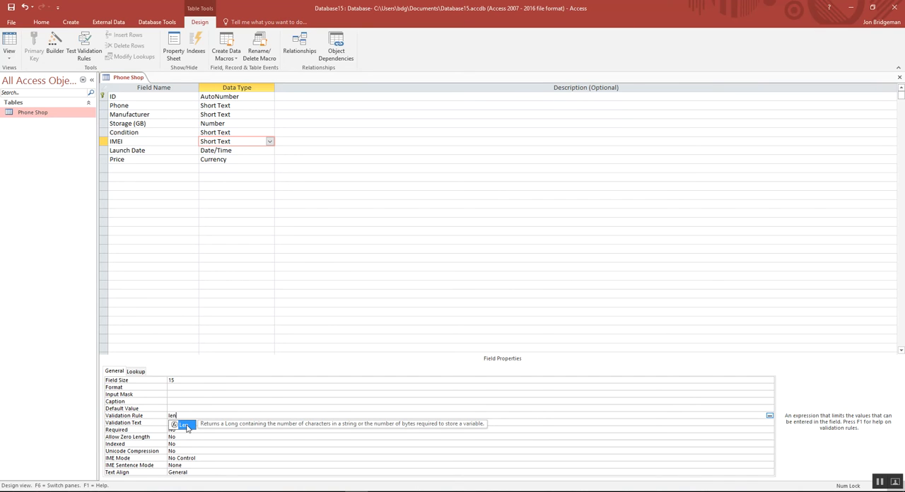
pyautogui.click(182, 414)
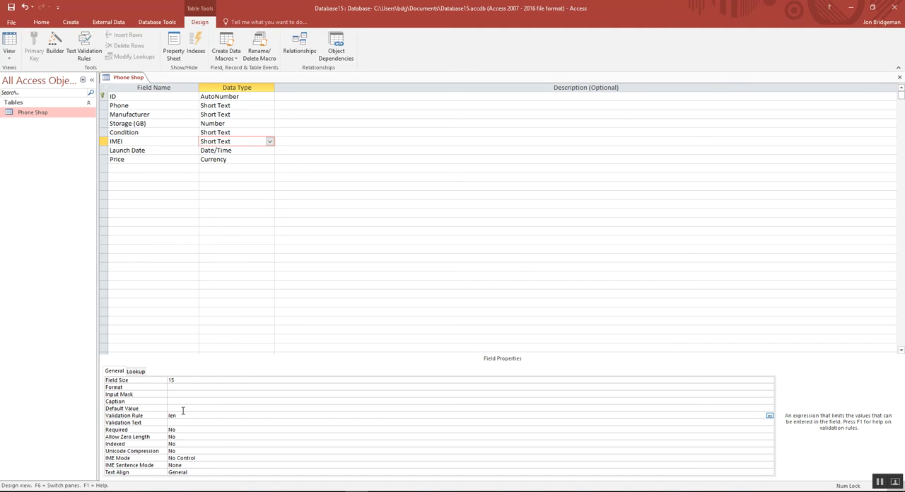
pyautogui.write('([')
pyautogui.write('IMEI])=15')
pyautogui.doubleClick(171, 380)
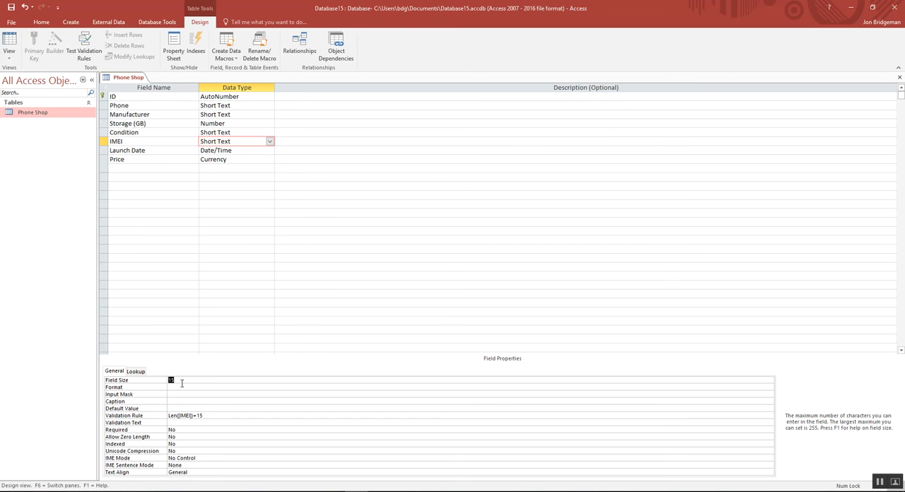
pyautogui.moveTo(204, 418); pyautogui.dragTo(173, 421)
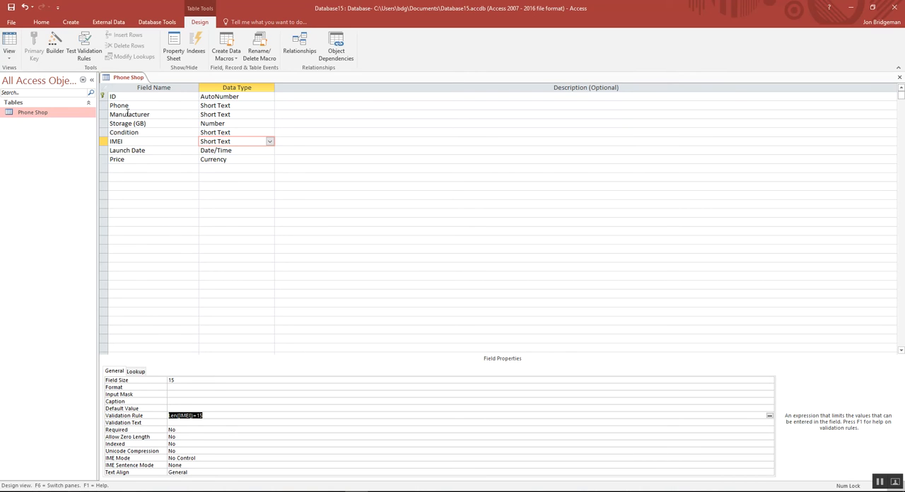
# Save the table design, test the existing data against the new IMEI validation rule, and keep the rule.
pyautogui.click(9, 55)
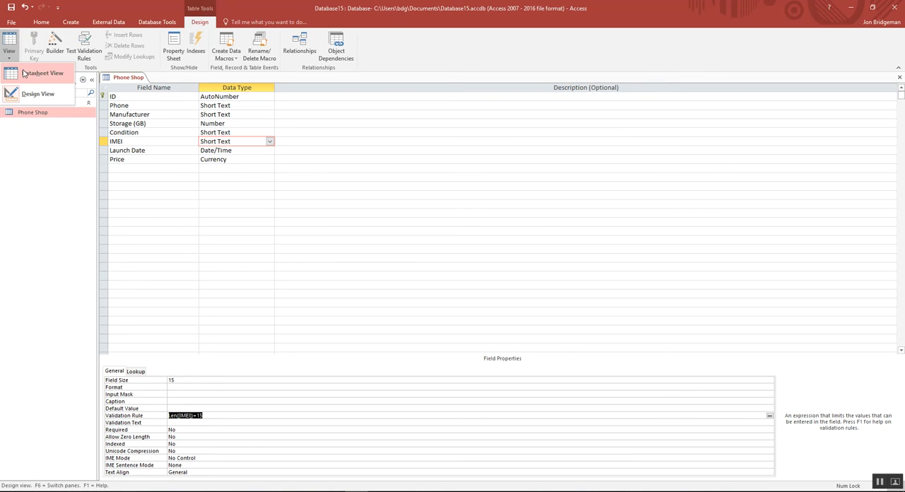
pyautogui.click(28, 73)
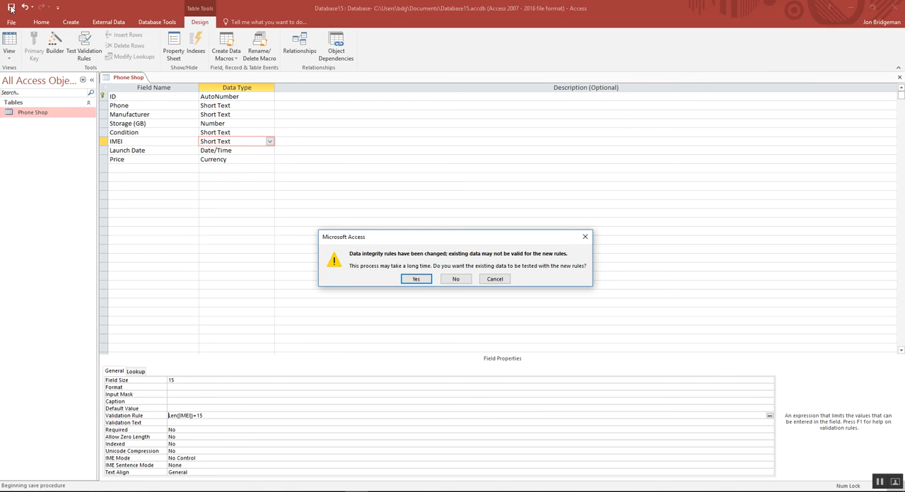
pyautogui.click(414, 280)
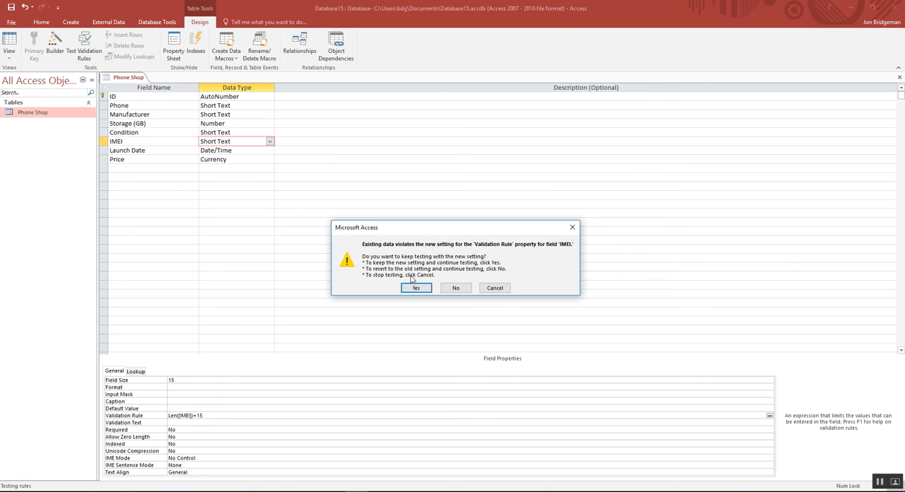
pyautogui.click(416, 287)
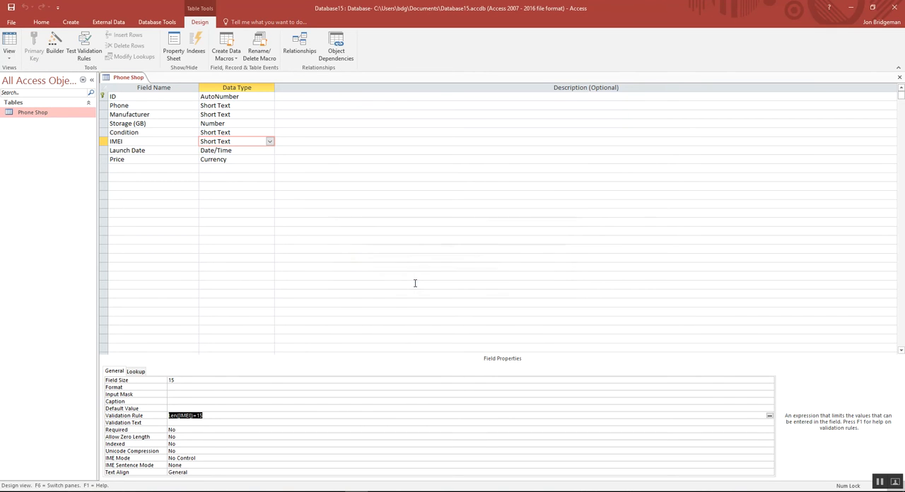
# In Datasheet View, test the IMEI validation rule by entering the five-digit value 55555 in record 5.
pyautogui.click(10, 59)
pyautogui.click(28, 73)
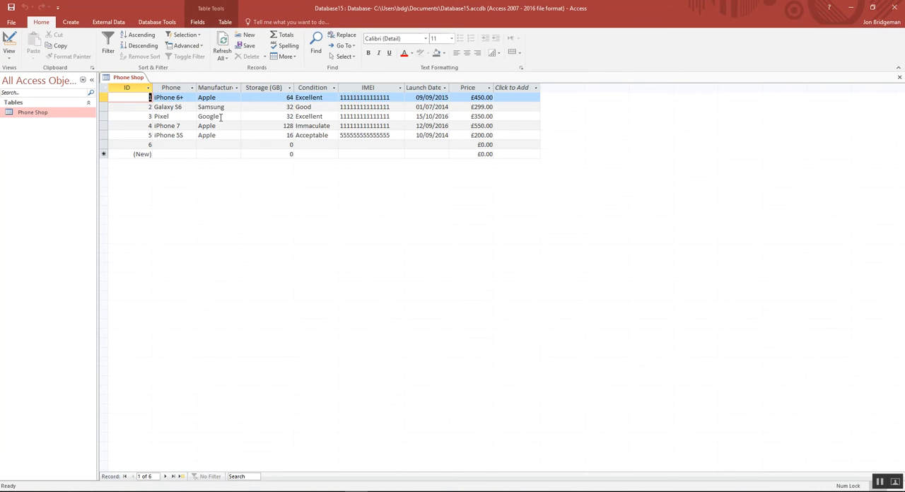
pyautogui.moveTo(391, 135); pyautogui.dragTo(320, 137)
pyautogui.press('BackSpace')
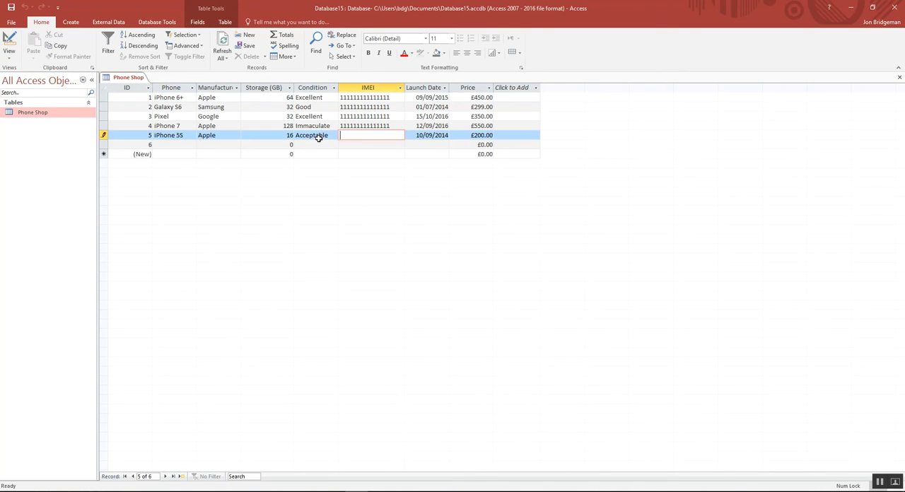
pyautogui.write('55555')
pyautogui.press('Return')
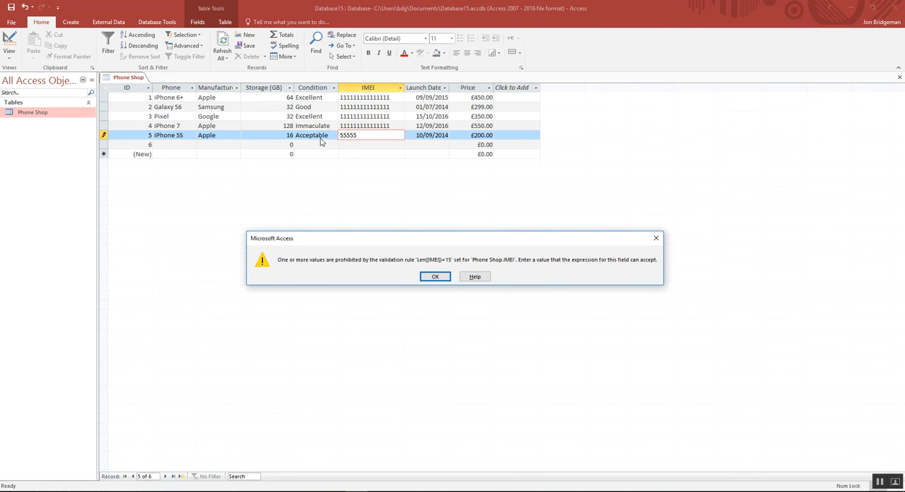
pyautogui.click(434, 277)
# Replace the IMEI in record 5 with a value of fifteen 5s and leave the record to save it.
pyautogui.press('BackSpace')
pyautogui.press('BackSpace')
pyautogui.press('BackSpace')
pyautogui.press('BackSpace')
pyautogui.press('BackSpace')
pyautogui.write('555555555555555')
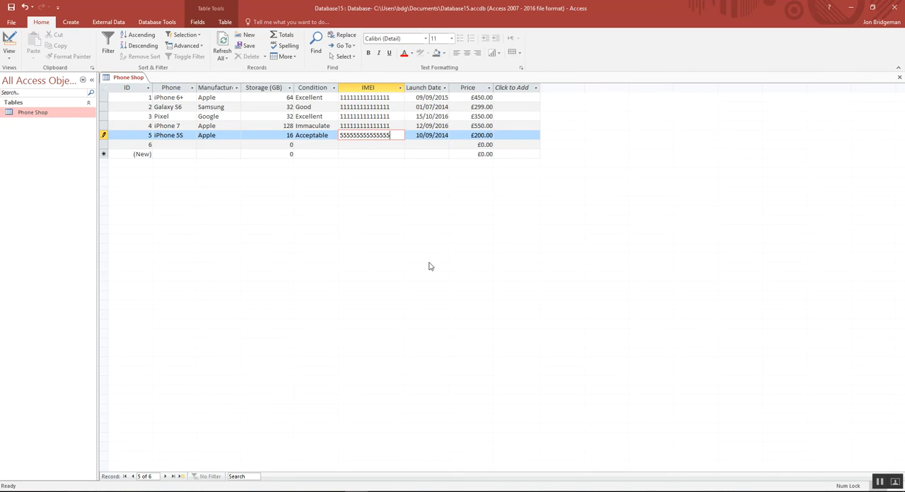
pyautogui.press('Tab')
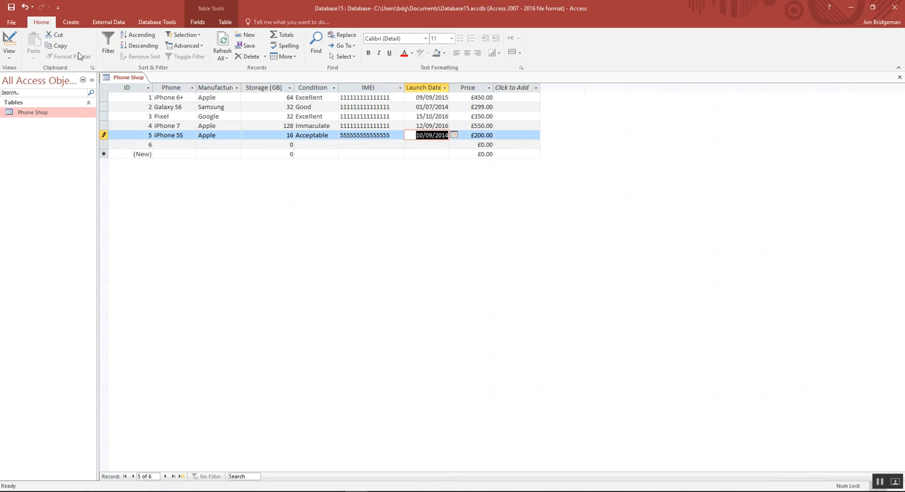
pyautogui.click(8, 60)
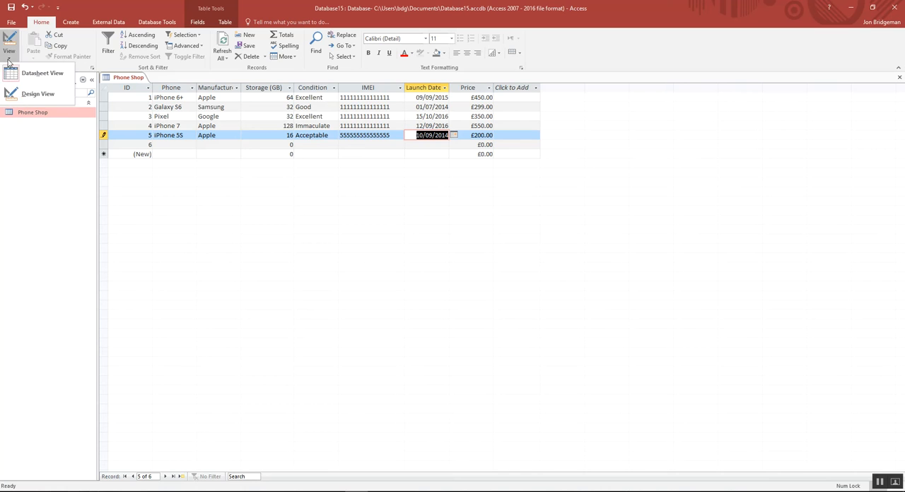
pyautogui.click(282, 131)
pyautogui.click(356, 146)
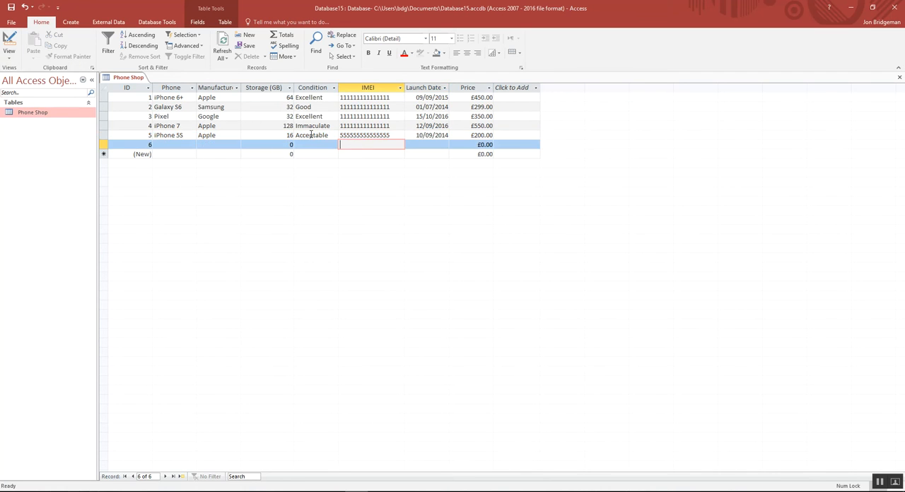
pyautogui.click(261, 135)
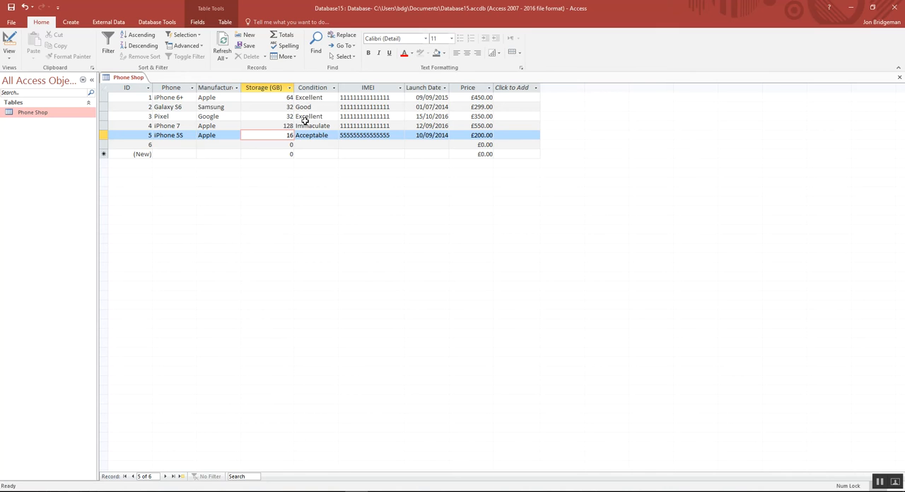
pyautogui.click(311, 144)
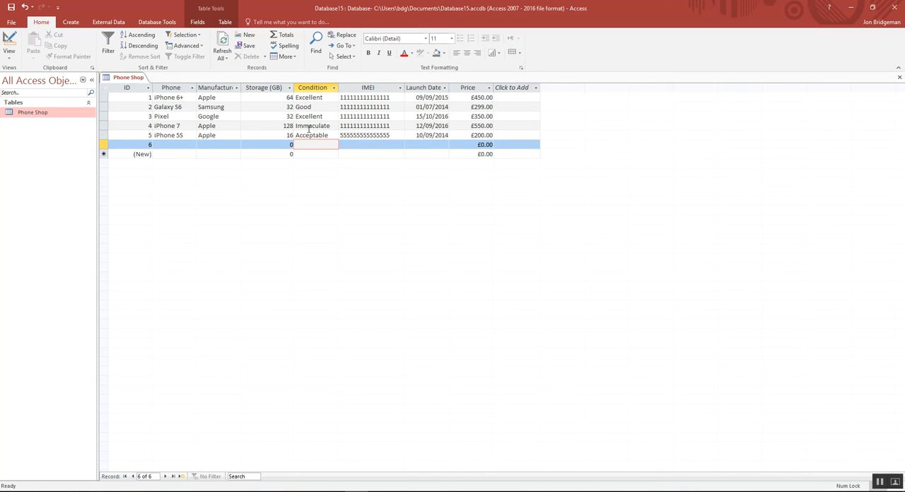
# In Design View, start the Lookup Wizard for the Condition field and choose to type in the values.
pyautogui.click(11, 58)
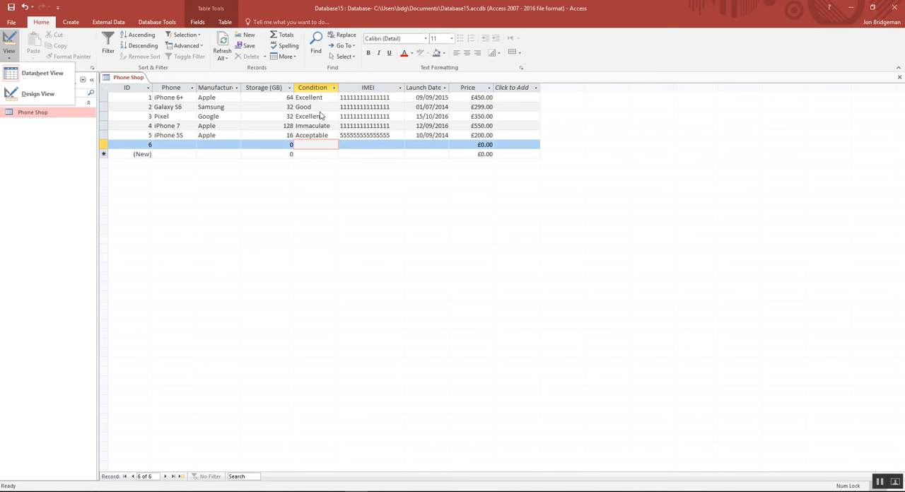
pyautogui.click(37, 94)
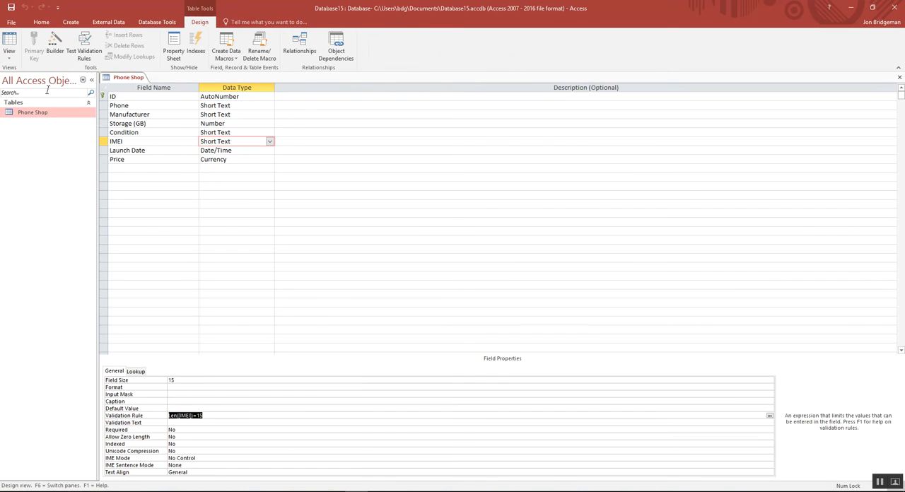
pyautogui.click(237, 132)
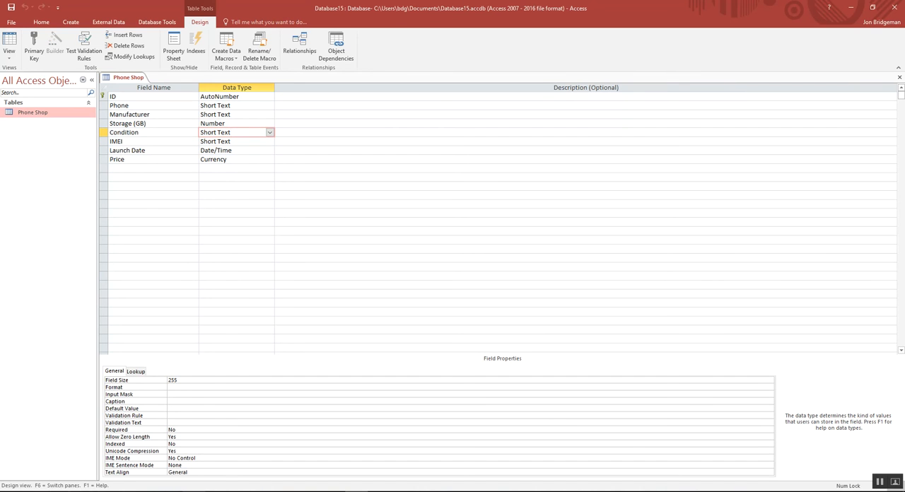
pyautogui.click(270, 132)
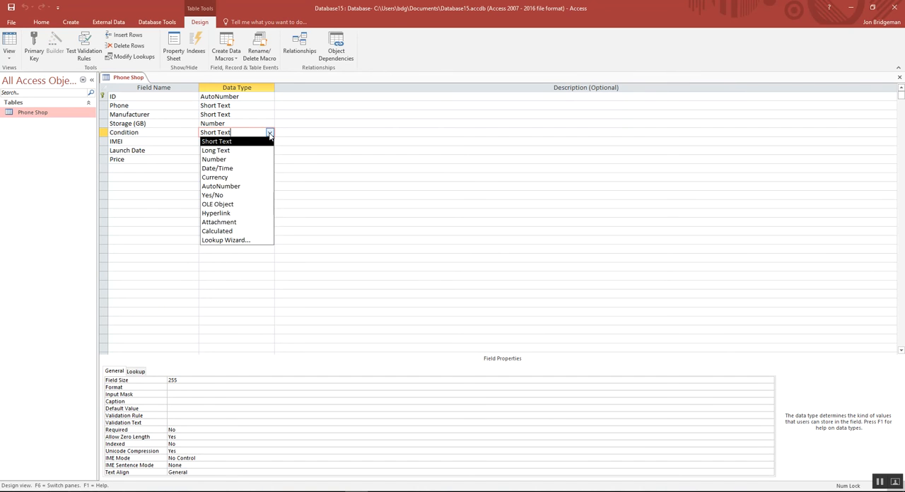
pyautogui.click(259, 241)
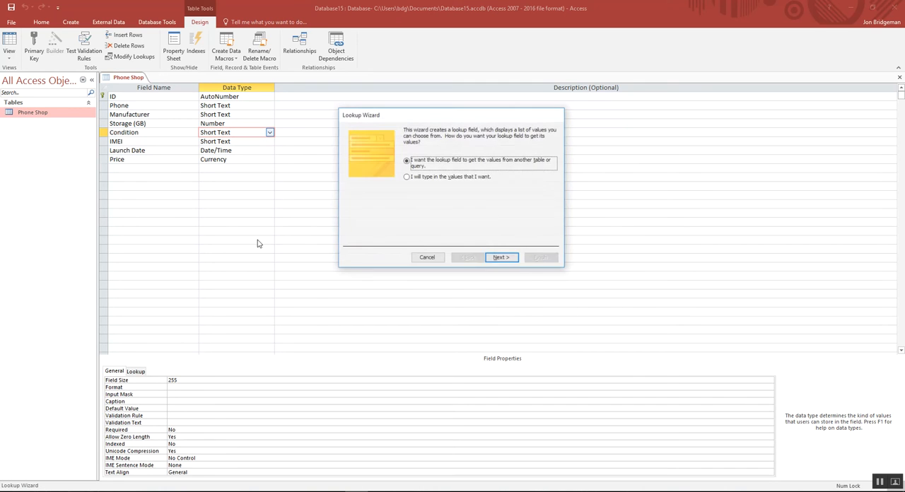
pyautogui.moveTo(415, 117); pyautogui.dragTo(351, 175)
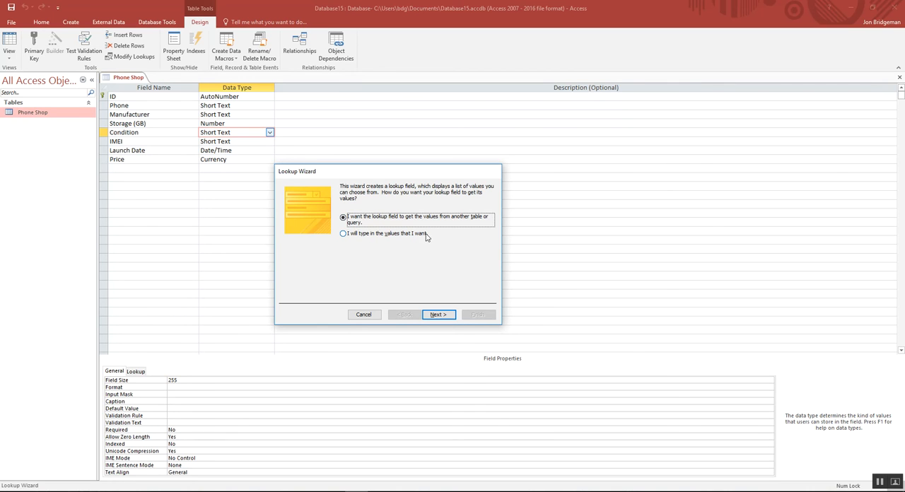
pyautogui.click(343, 234)
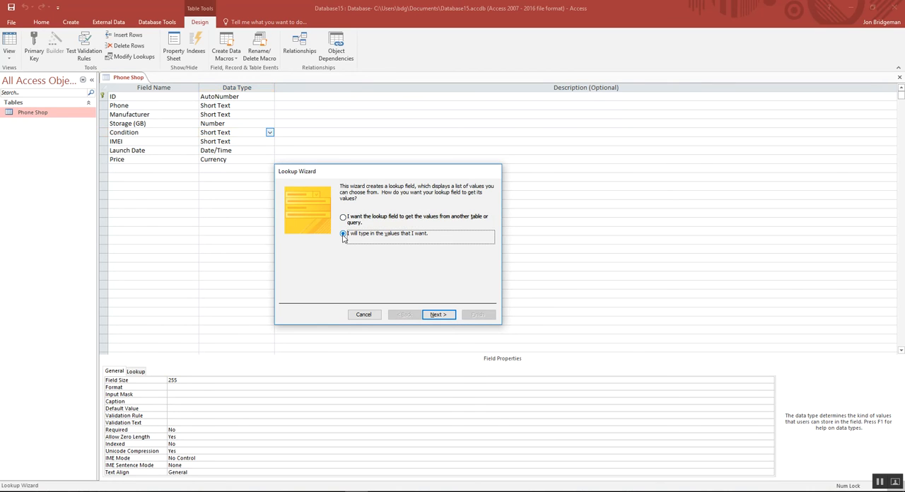
pyautogui.click(436, 315)
# Enter Not working, Poor, Acceptable and Good as the first four values of the lookup list.
pyautogui.click(303, 242)
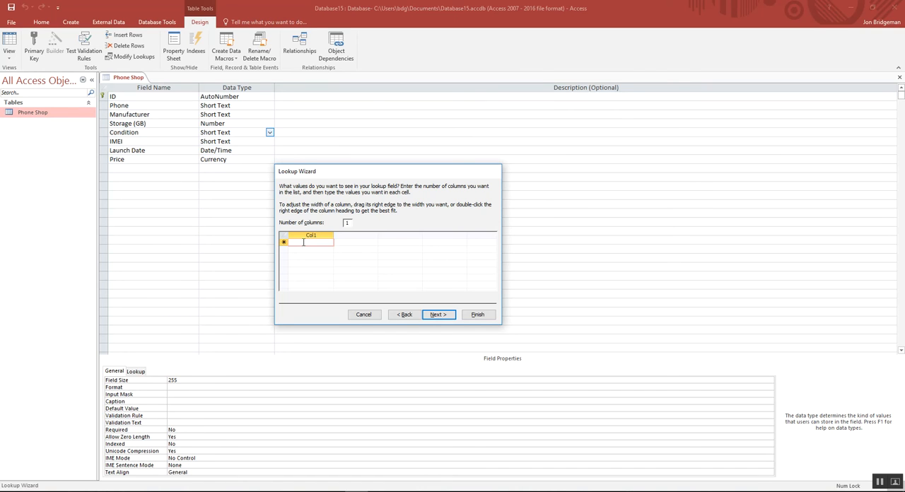
pyautogui.write('Not wor')
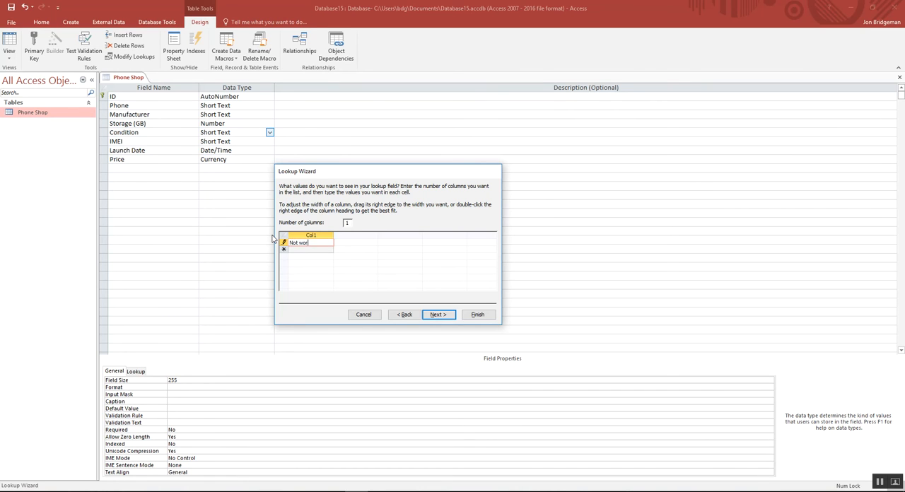
pyautogui.write('king')
pyautogui.click(306, 249)
pyautogui.write('Poor')
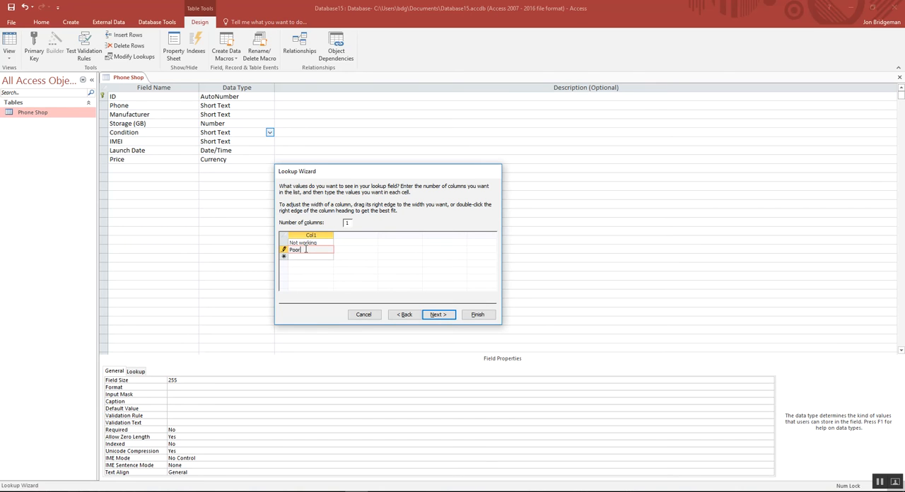
pyautogui.click(301, 257)
pyautogui.write('Fa')
pyautogui.write('ceptable')
pyautogui.click(304, 264)
pyautogui.write('Good')
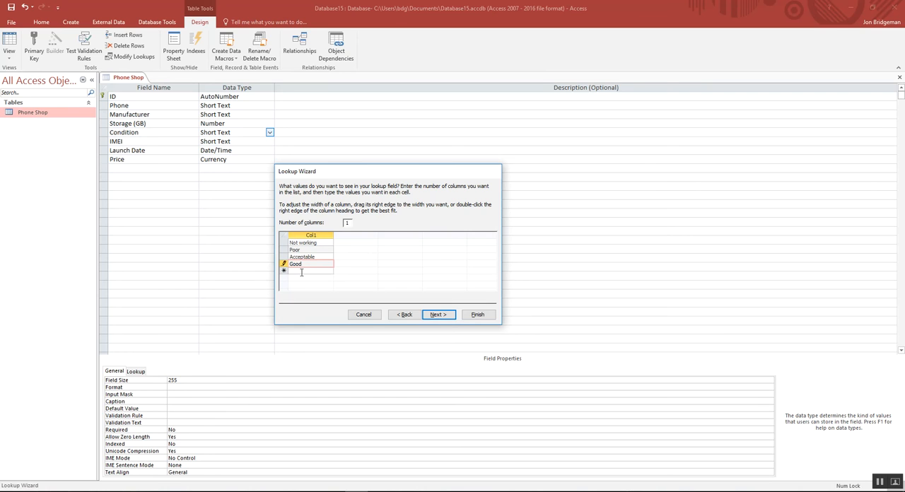
# Add Very Good, Excellent and Immaculate to the end of the lookup list.
pyautogui.click(298, 272)
pyautogui.write('Very Good')
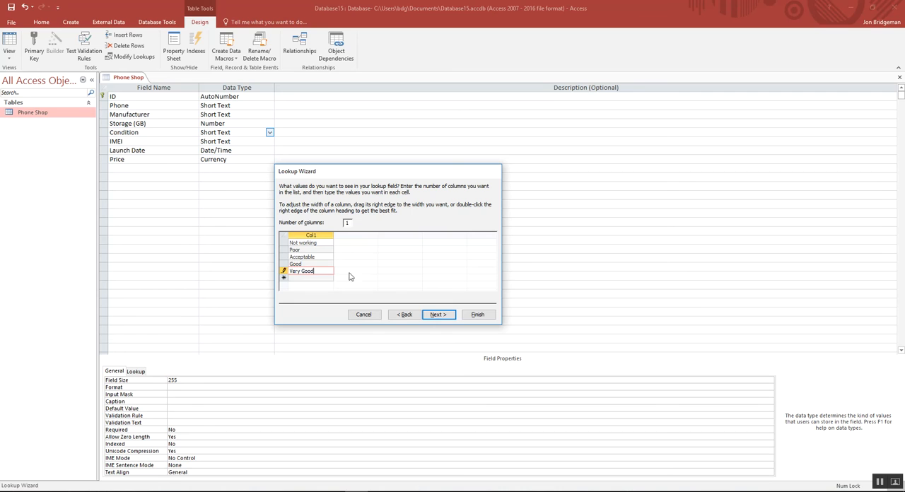
pyautogui.click(326, 278)
pyautogui.click(327, 275)
pyautogui.write('Excel')
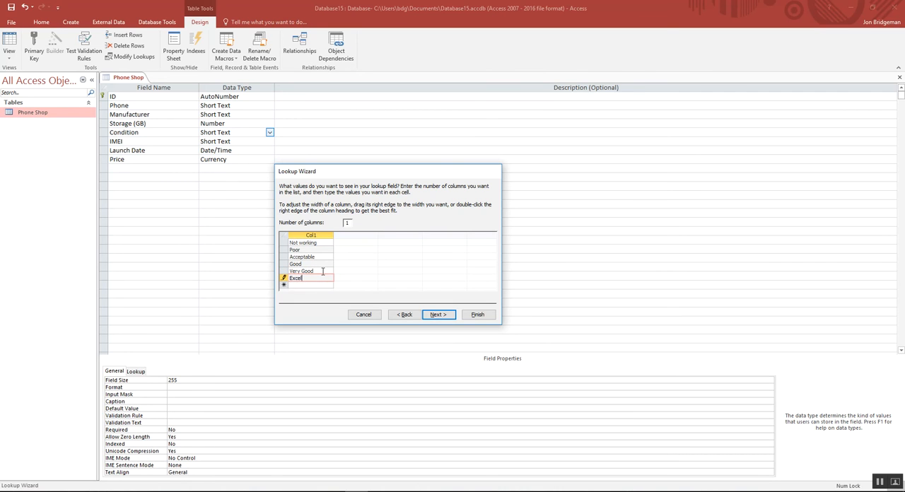
pyautogui.write('lent')
pyautogui.click(326, 285)
pyautogui.write('Immaculate')
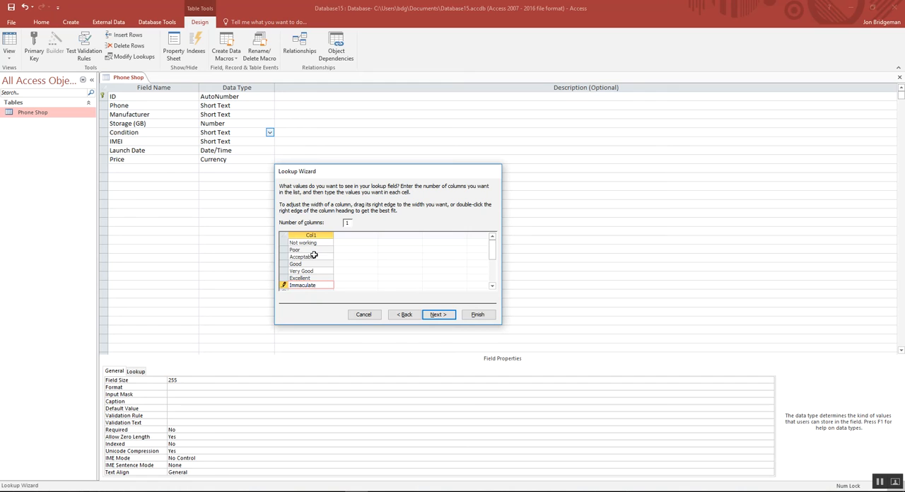
# Limit the Condition field's entries to the list, leave multiple values disallowed, and finish the lookup.
pyautogui.click(439, 315)
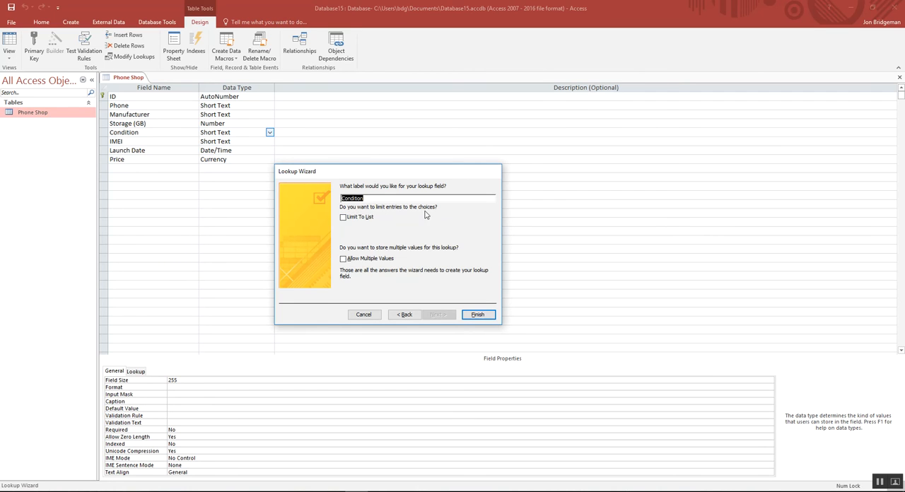
pyautogui.click(345, 219)
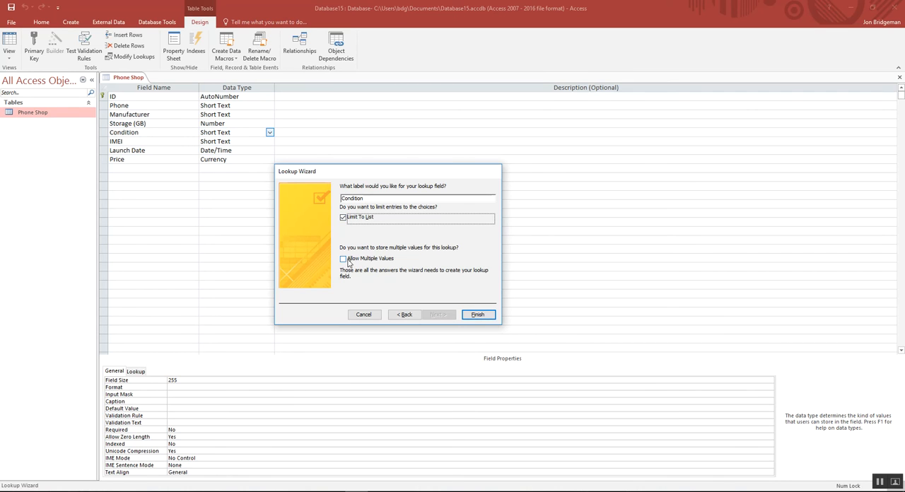
pyautogui.click(344, 259)
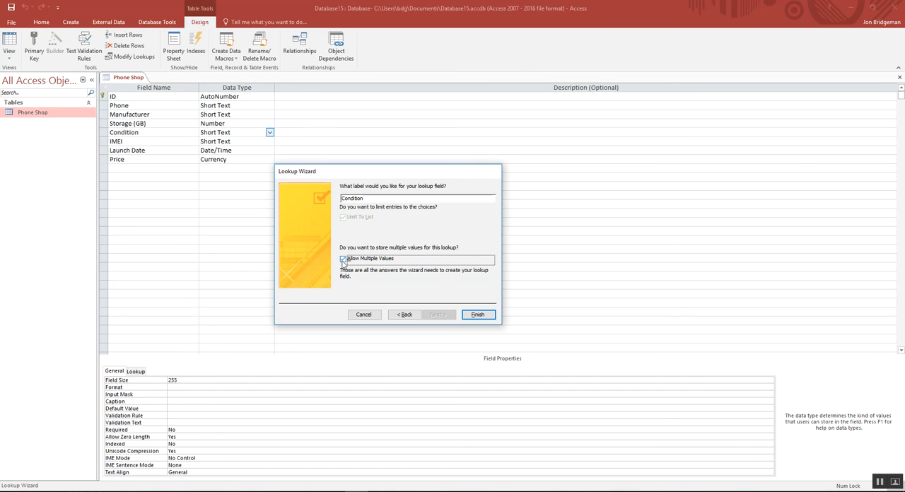
pyautogui.click(344, 259)
pyautogui.click(485, 318)
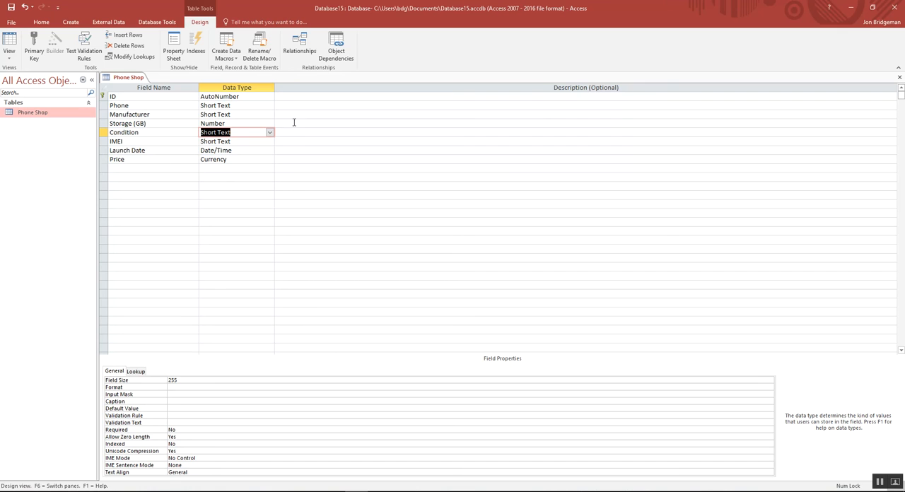
# Save the table design and switch the Phone Shop table to Datasheet View.
pyautogui.click(12, 8)
pyautogui.click(9, 54)
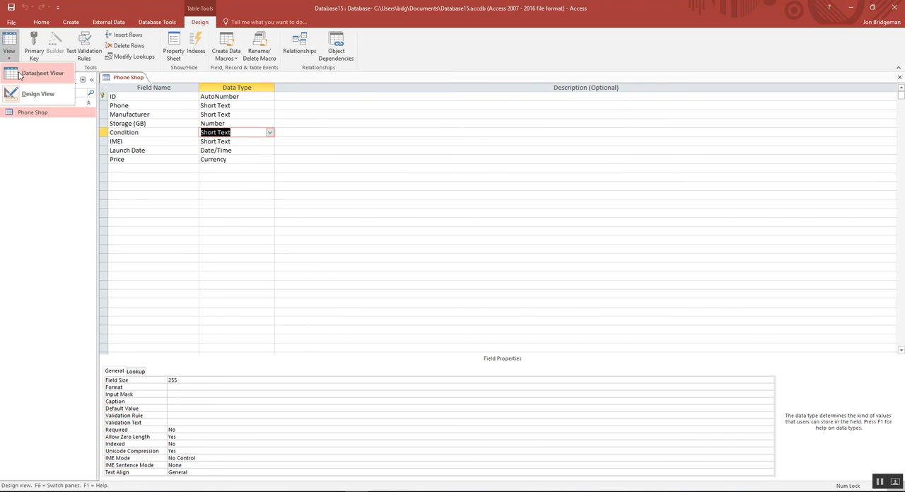
pyautogui.click(19, 77)
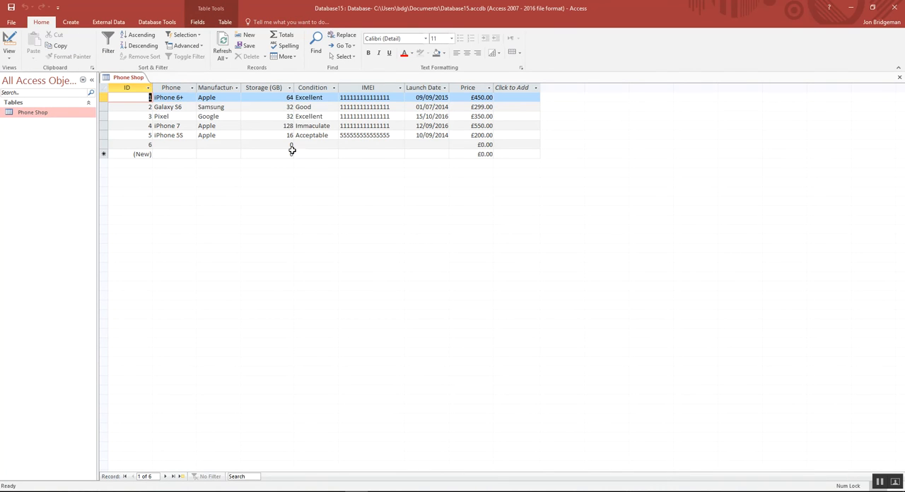
# Use the Condition lookup list to choose Good for the Galaxy S6 and Immaculate for the iPhone 7.
pyautogui.click(324, 106)
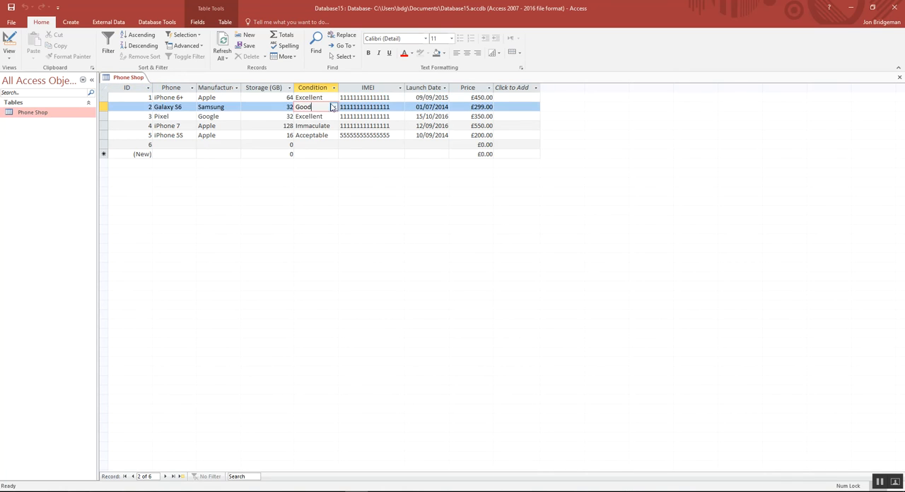
pyautogui.click(333, 107)
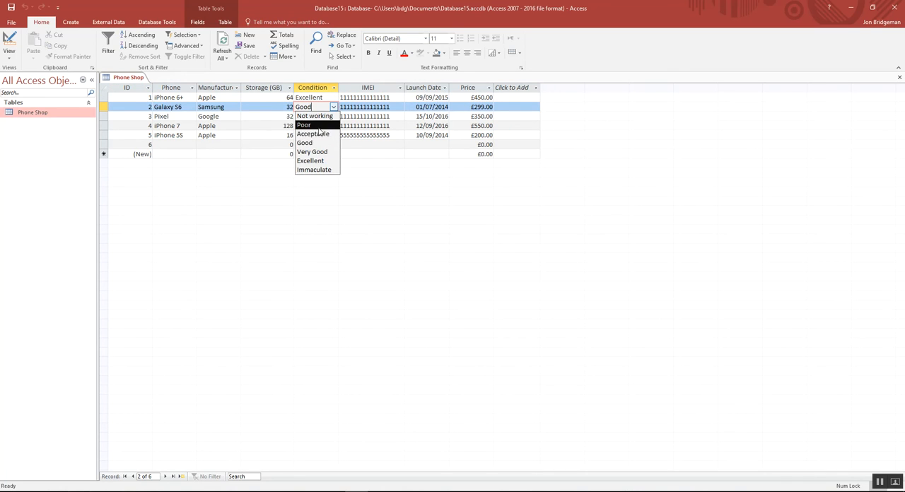
pyautogui.click(318, 144)
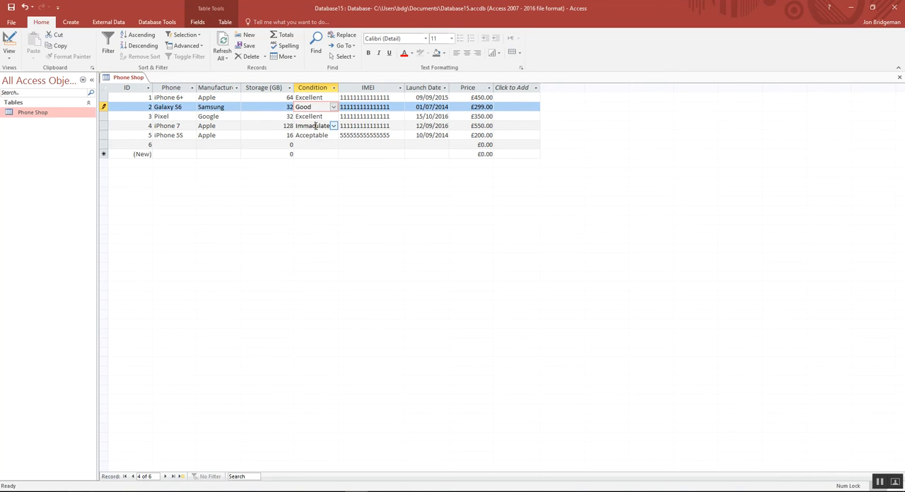
pyautogui.click(321, 126)
pyautogui.click(333, 126)
pyautogui.click(315, 188)
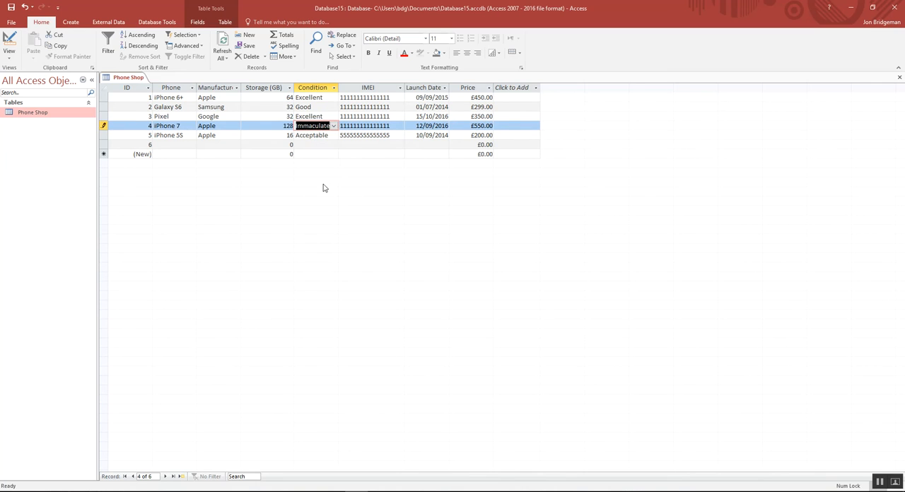
# Open the Condition lookup list for the iPhone 5S to review its allowed values, leaving the choice unchanged.
pyautogui.click(322, 135)
pyautogui.click(333, 135)
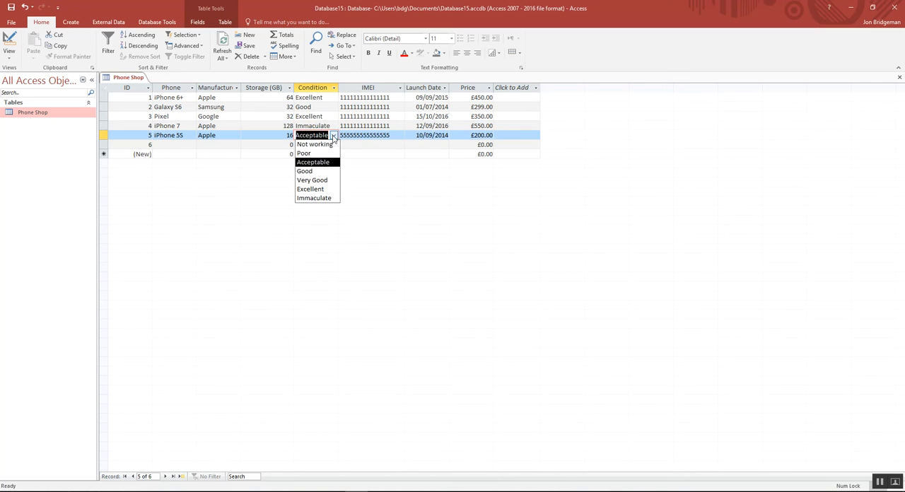
pyautogui.click(273, 135)
pyautogui.click(304, 99)
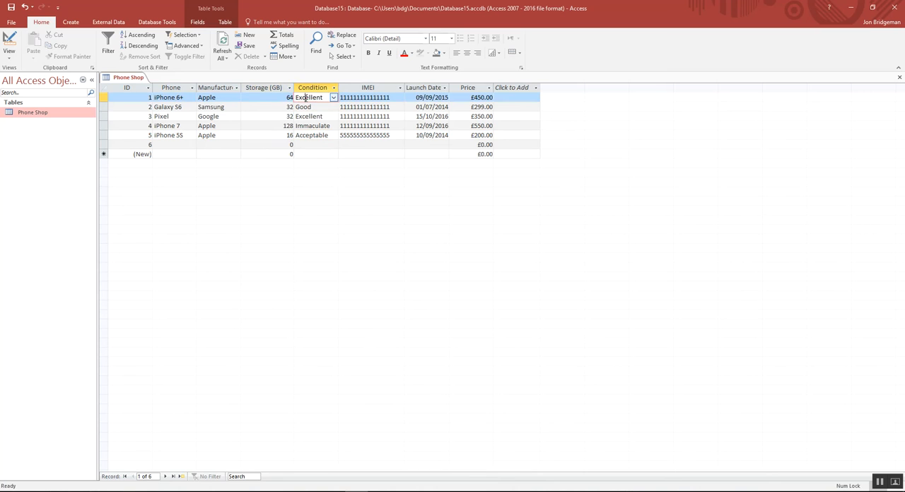
pyautogui.click(11, 60)
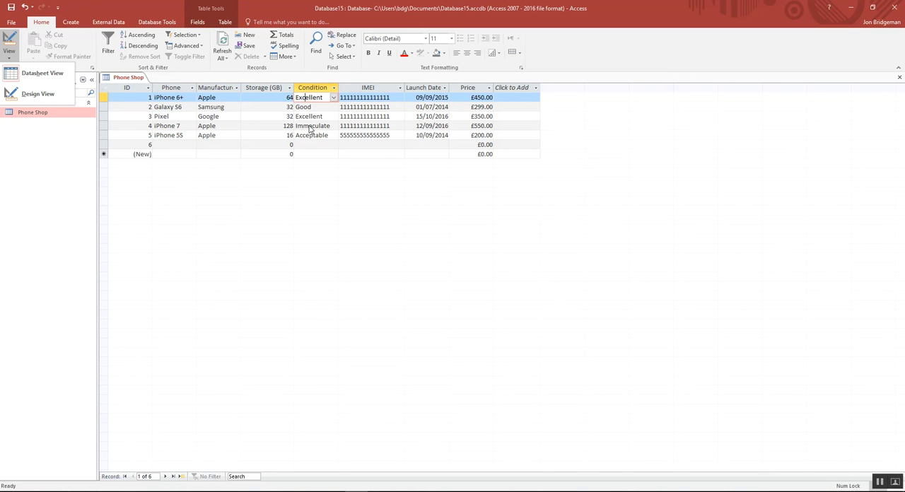
pyautogui.click(36, 94)
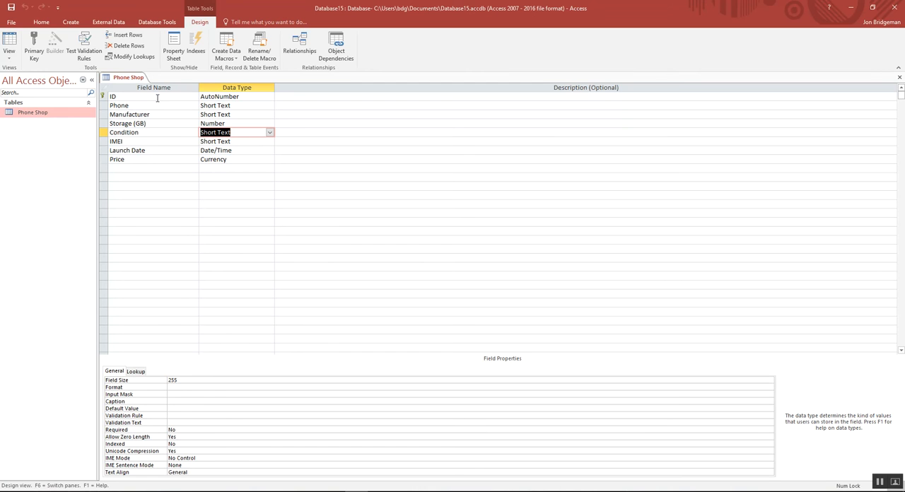
pyautogui.click(9, 53)
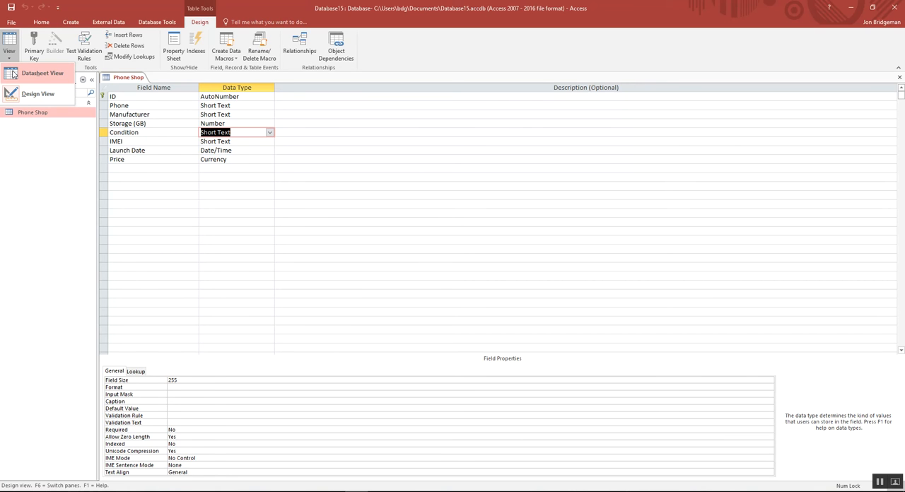
pyautogui.click(38, 73)
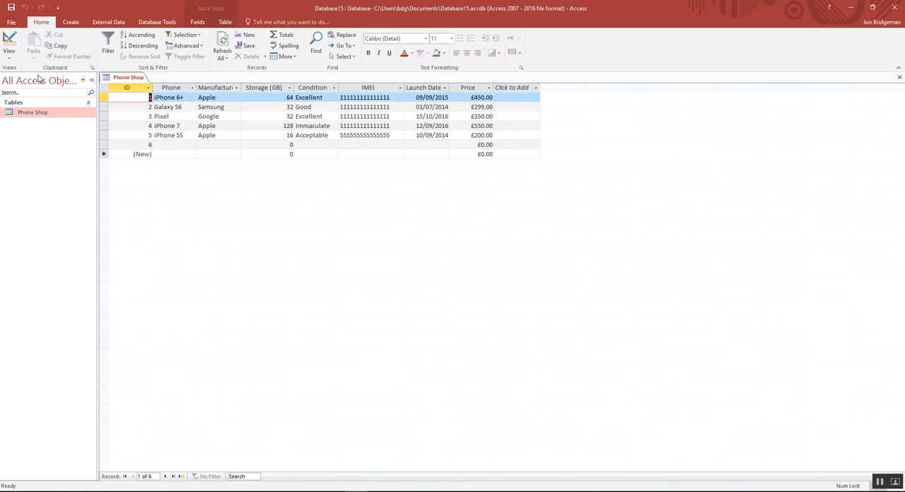
pyautogui.click(472, 145)
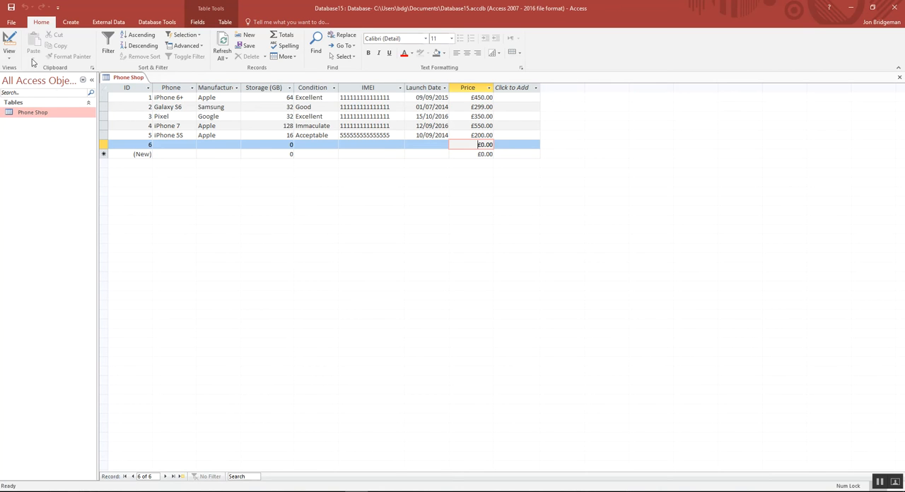
# In Design View, set the Price field's validation rule to >=100 And <=550.
pyautogui.click(9, 56)
pyautogui.click(19, 99)
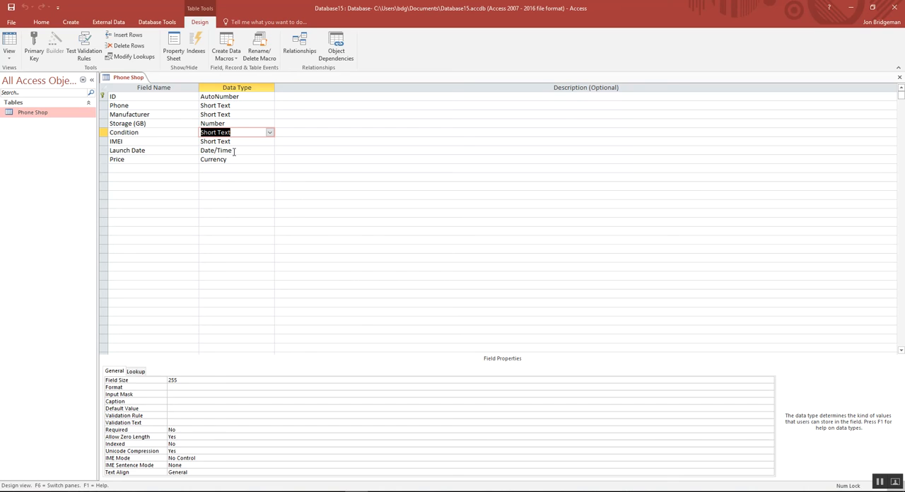
pyautogui.click(233, 150)
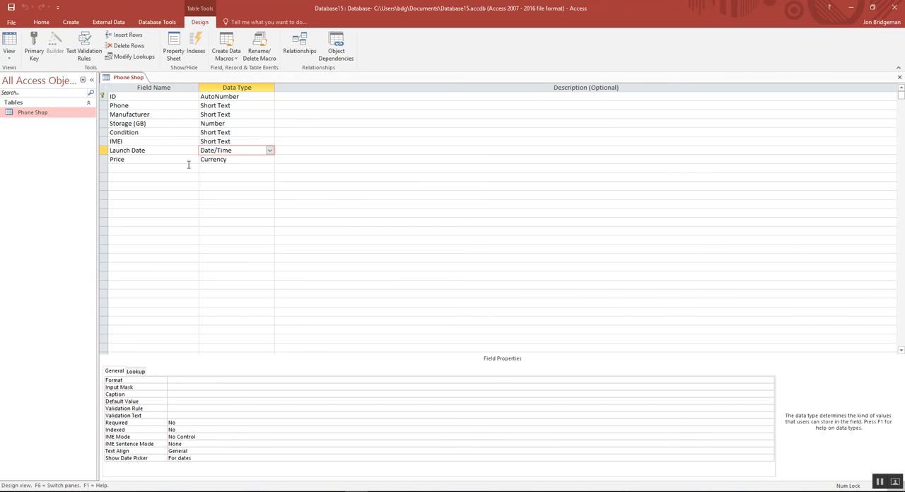
pyautogui.click(217, 160)
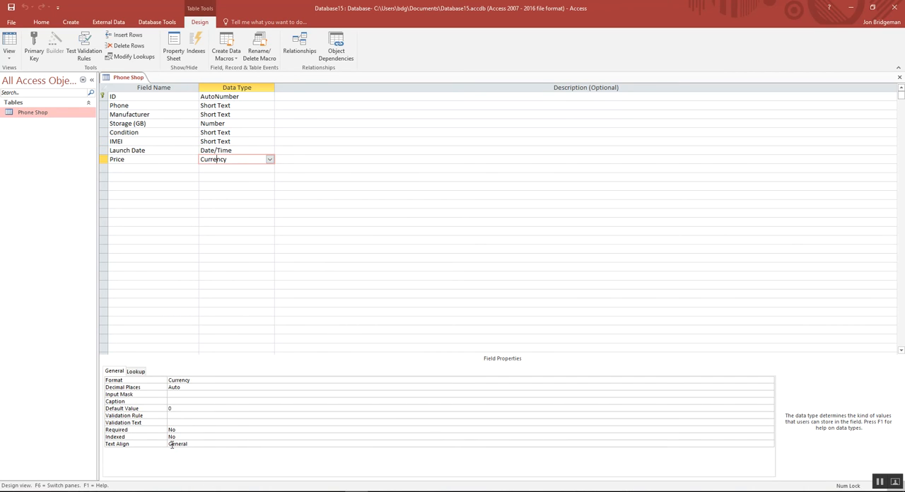
pyautogui.click(173, 415)
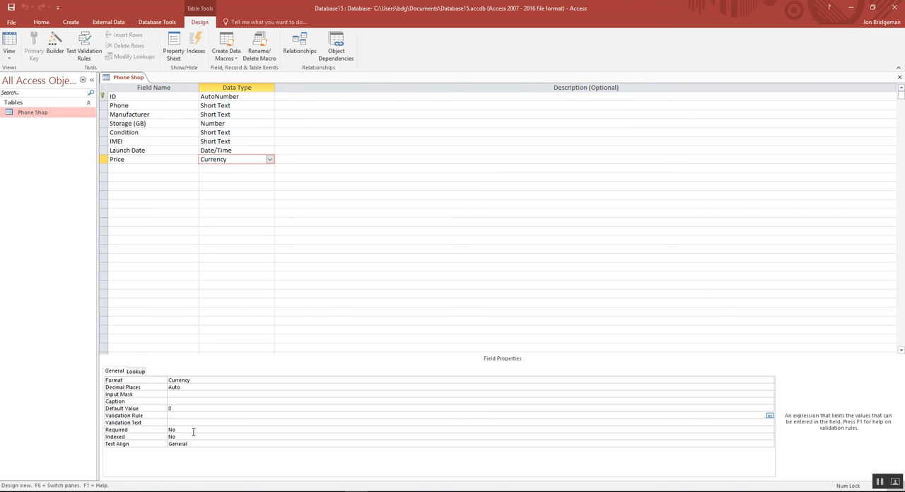
pyautogui.write('>')
pyautogui.write('= AND <=550')
pyautogui.click(178, 416)
pyautogui.write('100')
# Save the table design, test existing data while keeping the new Price rule, and switch to Datasheet View.
pyautogui.click(13, 8)
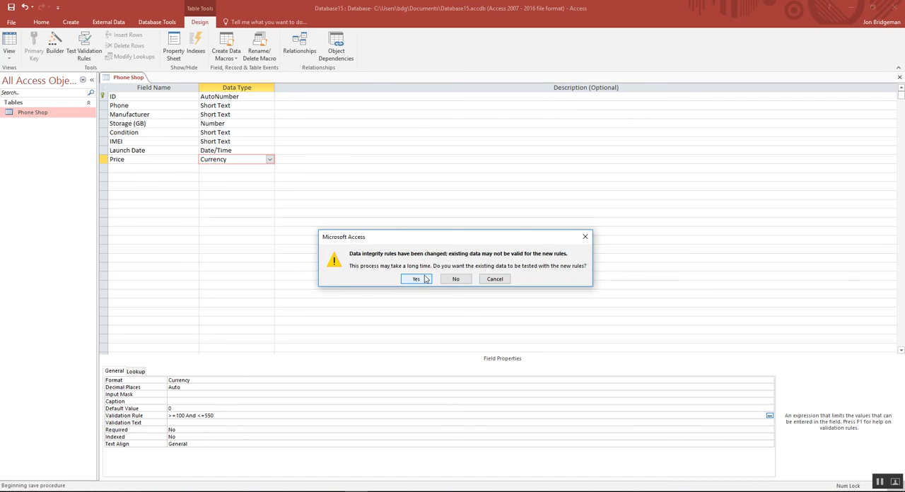
pyautogui.click(423, 279)
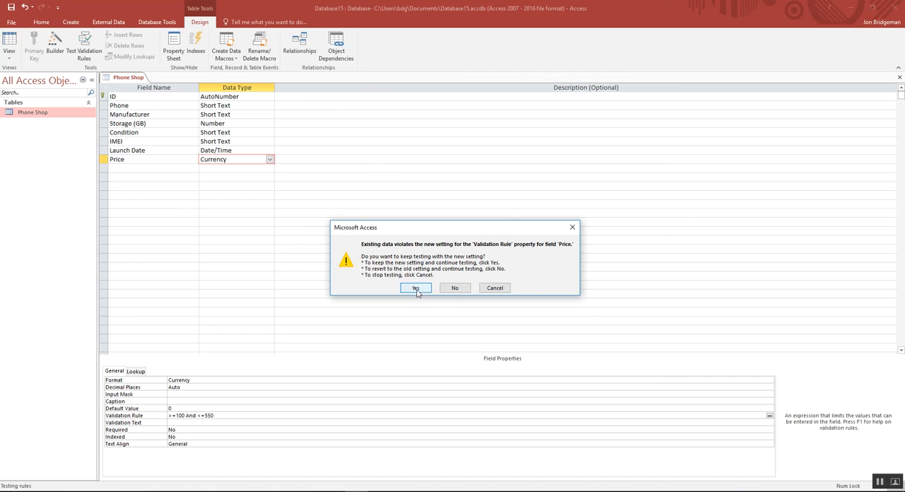
pyautogui.click(416, 288)
pyautogui.click(10, 60)
pyautogui.click(31, 73)
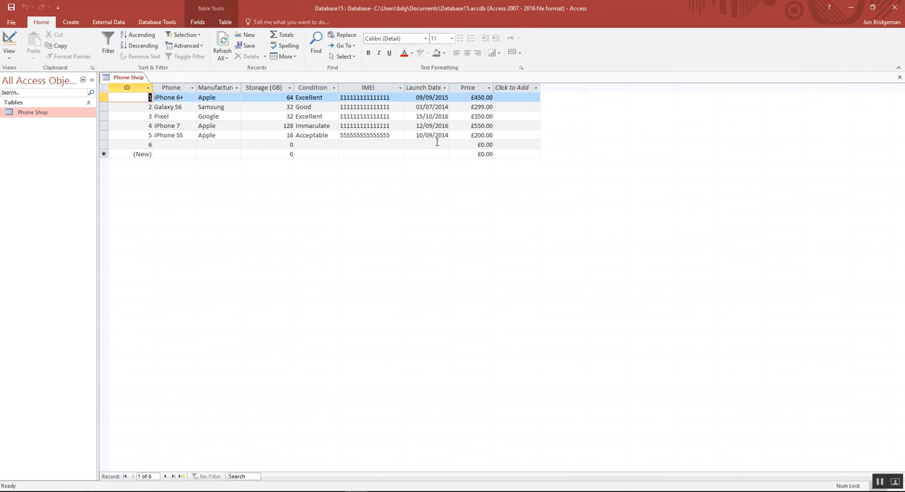
# Try to enter prices of 50 and 600 in record 6 to test the Price validation rule.
pyautogui.moveTo(474, 144); pyautogui.dragTo(497, 145)
pyautogui.write('50')
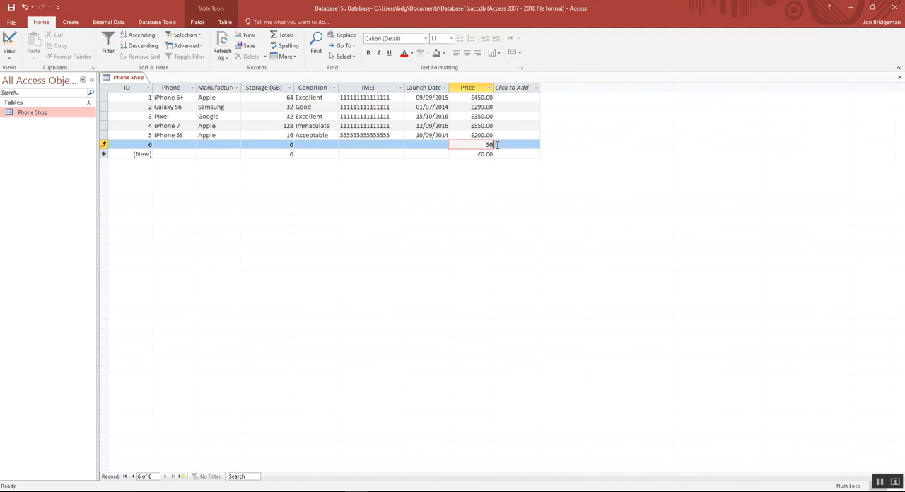
pyautogui.press('Return')
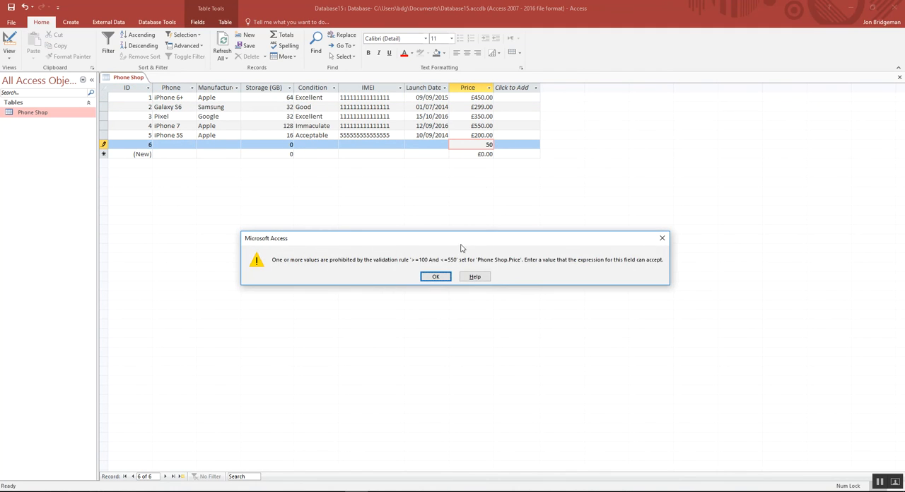
pyautogui.click(428, 278)
pyautogui.moveTo(490, 144); pyautogui.dragTo(500, 142)
pyautogui.write('600')
pyautogui.press('Return')
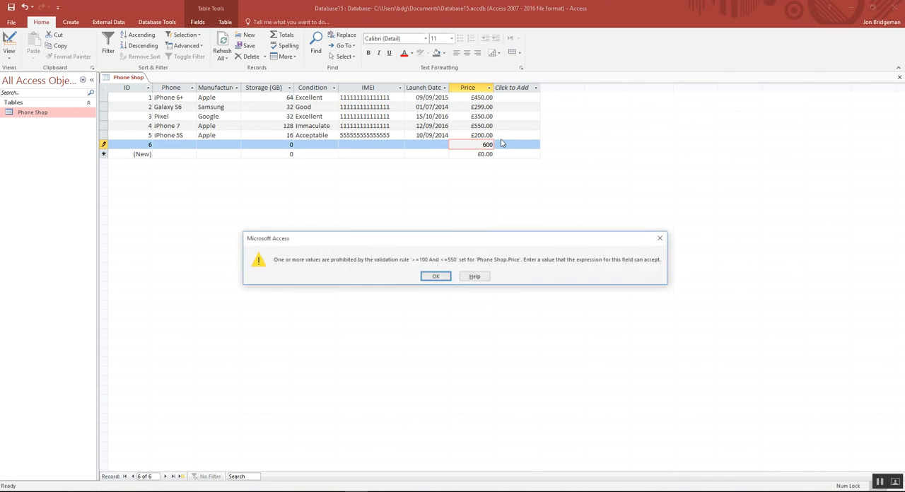
pyautogui.click(428, 277)
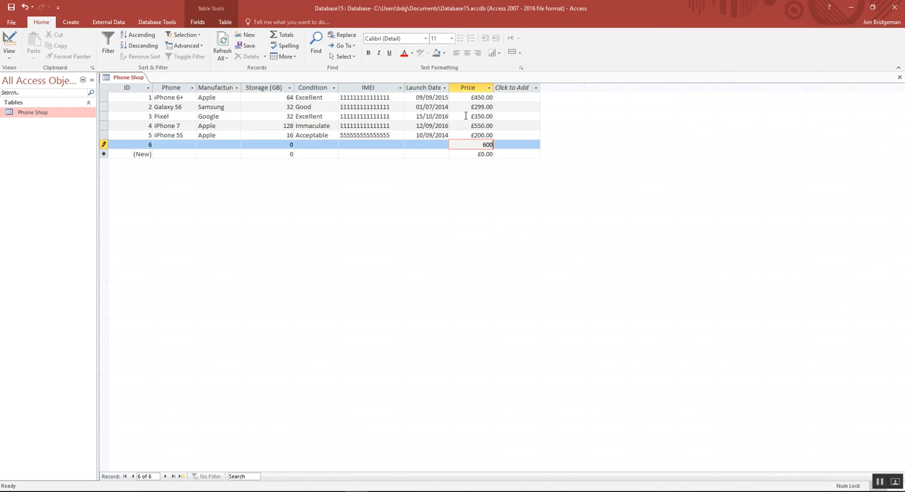
# Set the price of record 6 to £550.00.
pyautogui.moveTo(481, 145); pyautogui.dragTo(491, 145)
pyautogui.write('0')
pyautogui.press('Return')
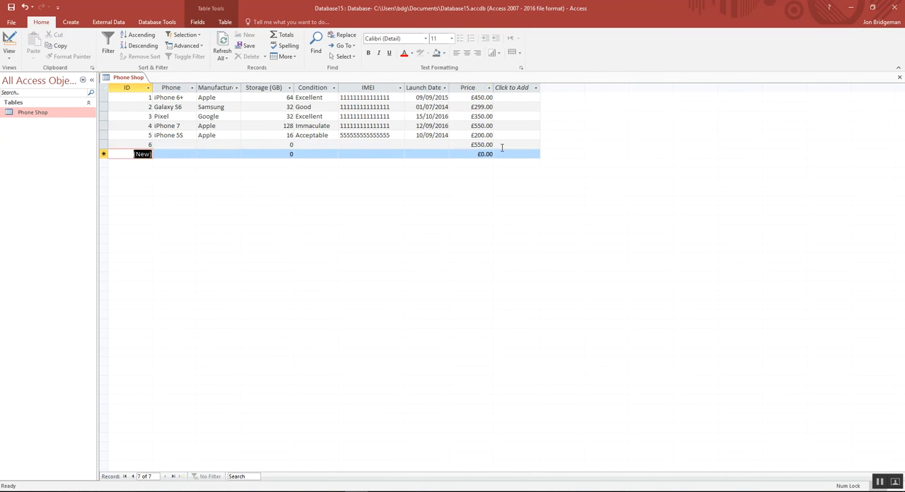
# Return to Design View and examine the comparison operators in the Price field's validation rule.
pyautogui.click(6, 56)
pyautogui.click(19, 96)
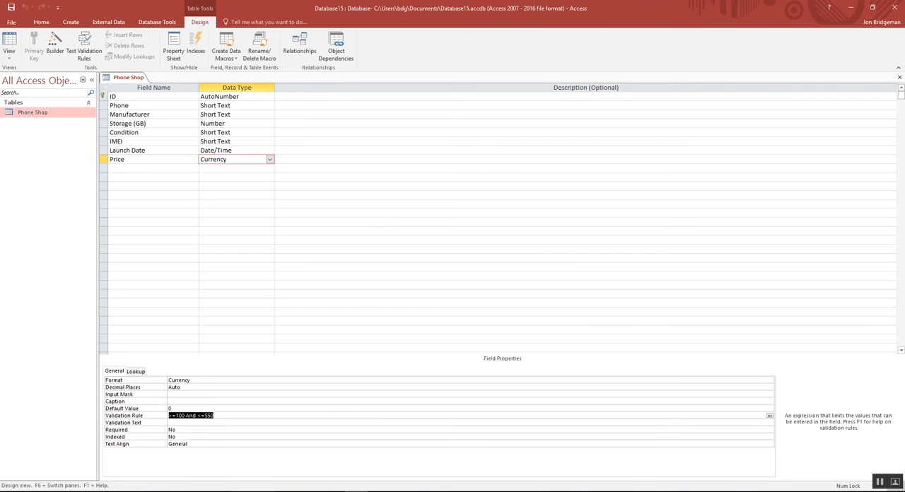
pyautogui.click(176, 416)
pyautogui.moveTo(176, 416); pyautogui.dragTo(182, 417)
pyautogui.click(174, 417)
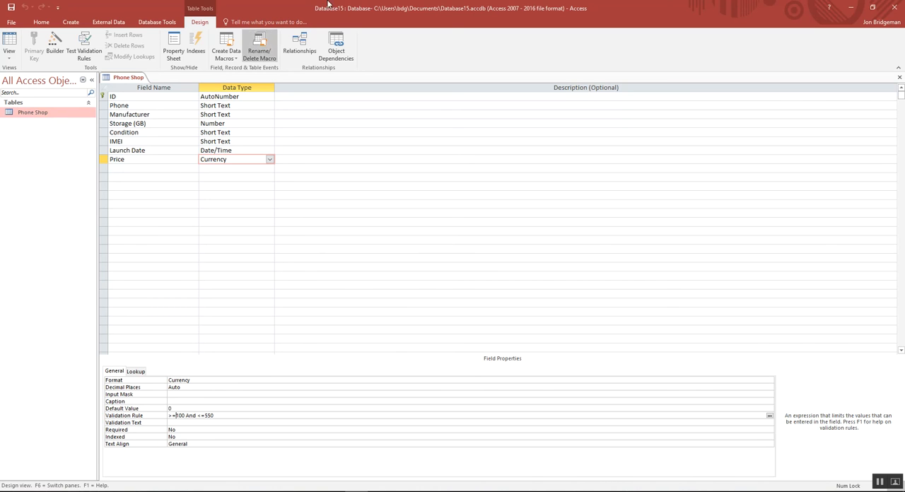
# Switch to Datasheet View and look at the date picker in record 6's Launch Date, choosing no date.
pyautogui.click(220, 151)
pyautogui.click(7, 56)
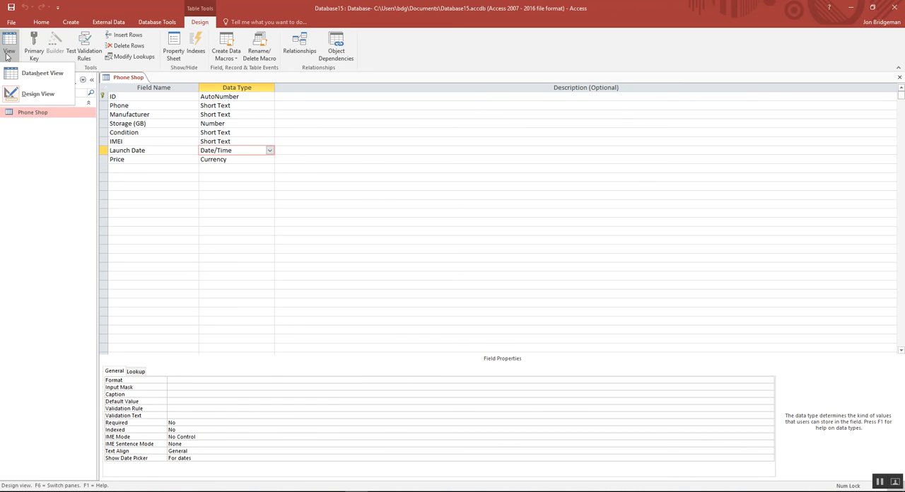
pyautogui.click(21, 85)
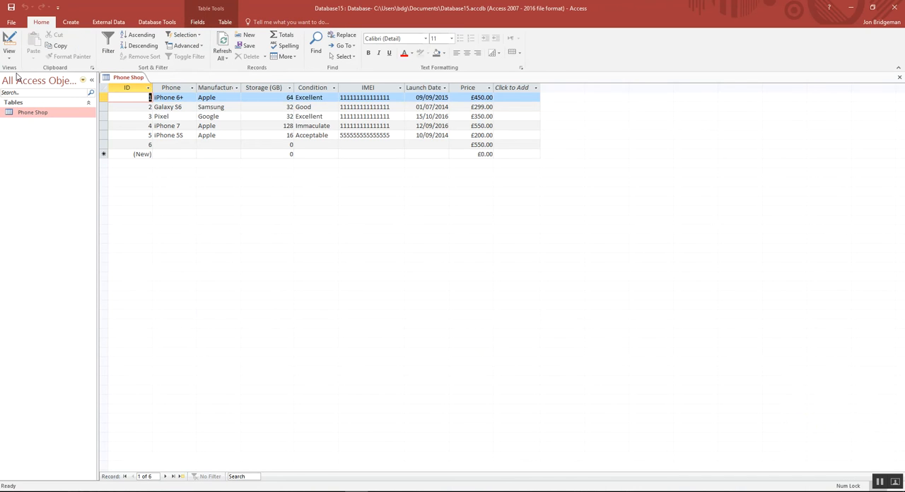
pyautogui.click(414, 146)
pyautogui.click(454, 146)
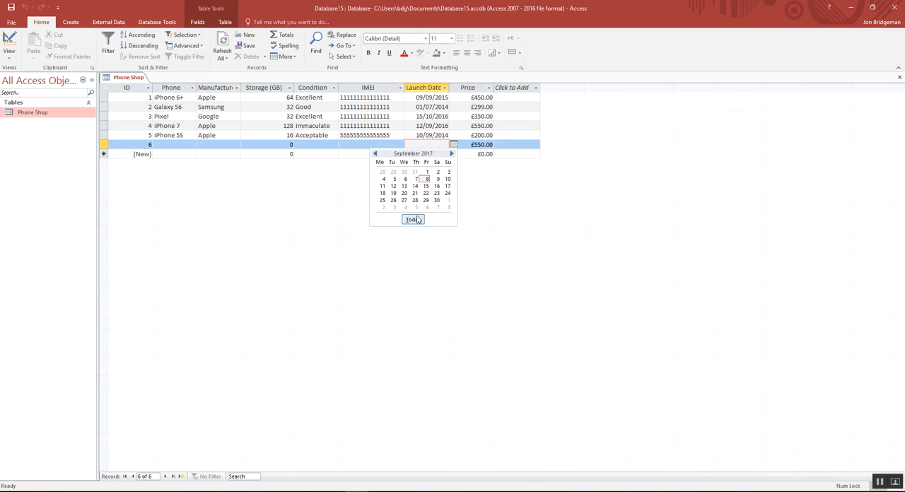
pyautogui.click(468, 190)
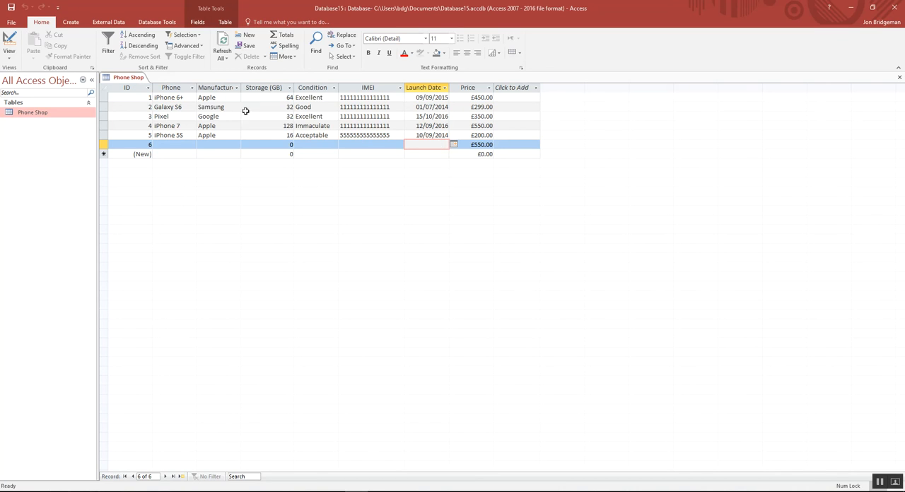
# Open the Phone Shop table in Design View and start the Input Mask Wizard for the Launch Date field.
pyautogui.click(9, 55)
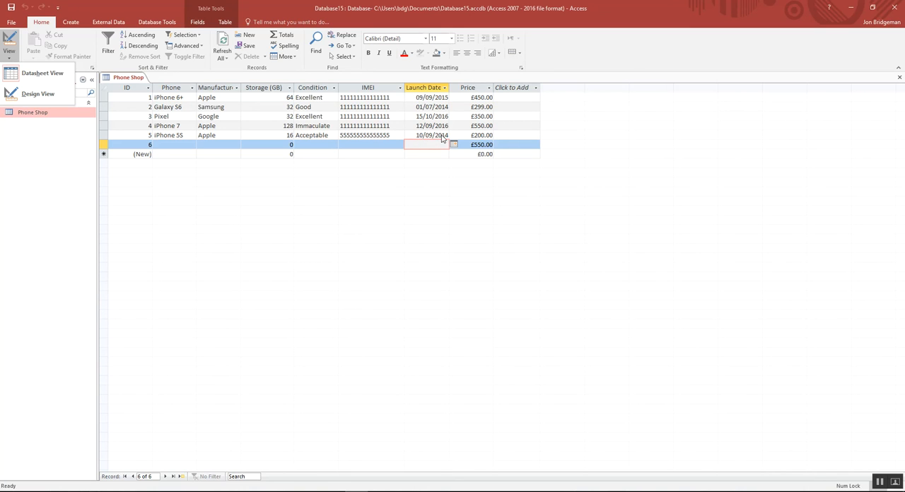
pyautogui.click(894, 424)
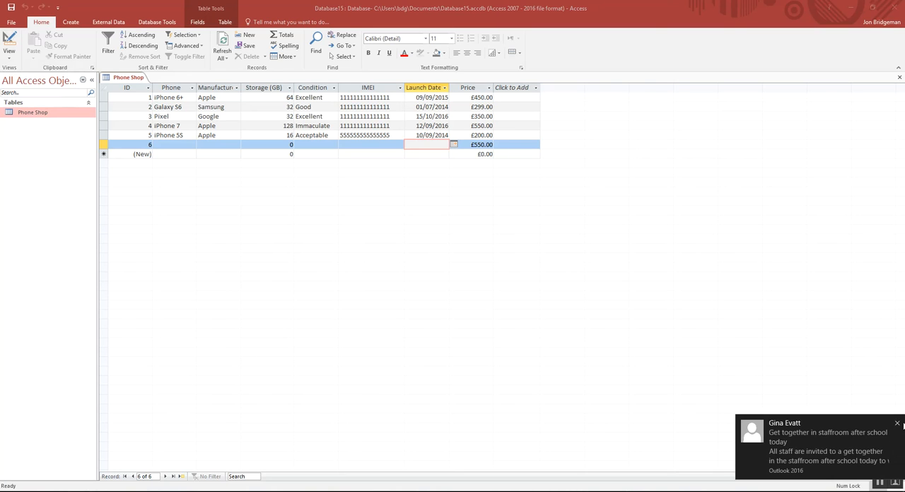
pyautogui.click(11, 60)
pyautogui.click(17, 99)
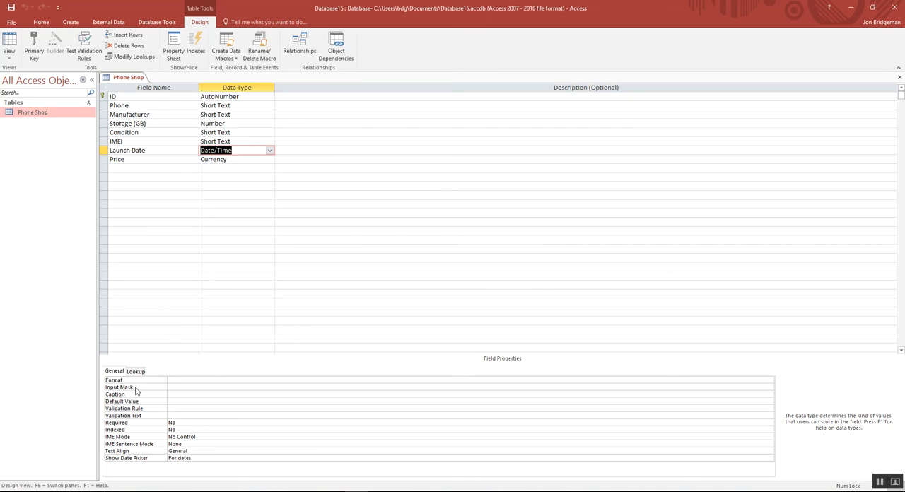
pyautogui.click(174, 387)
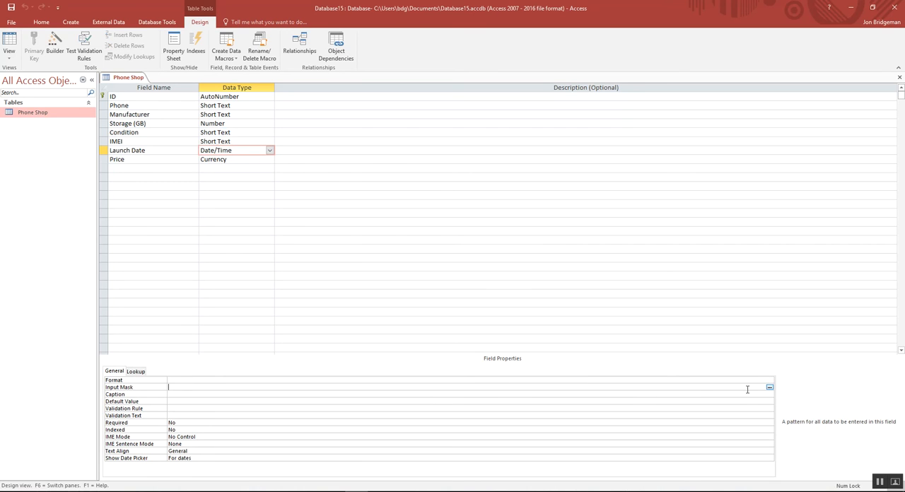
pyautogui.click(769, 388)
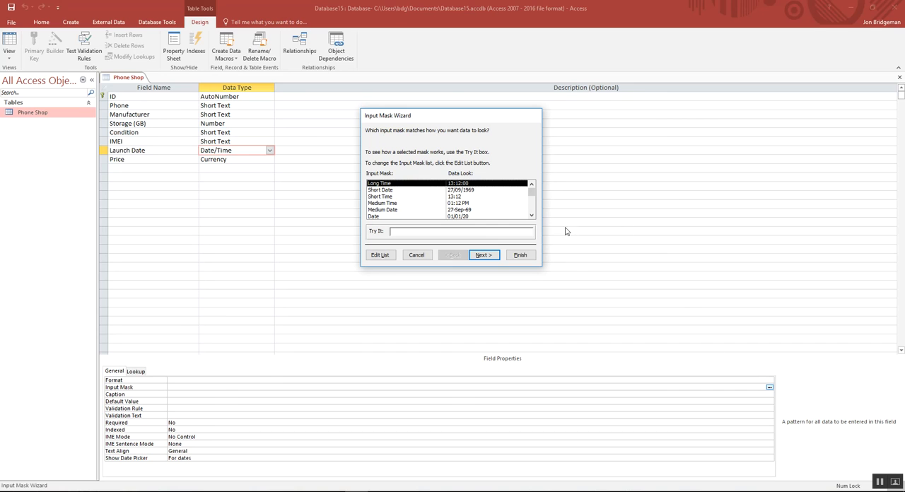
# Open the wizard's mask list for editing and clear the Date mask's description, input mask and sample data.
pyautogui.click(532, 216)
pyautogui.moveTo(532, 209); pyautogui.dragTo(531, 194)
pyautogui.click(381, 256)
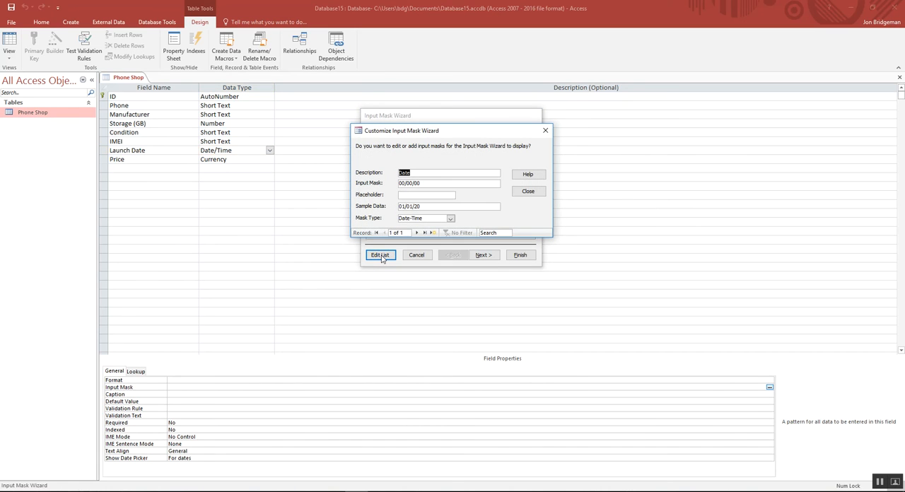
pyautogui.moveTo(413, 173); pyautogui.dragTo(395, 174)
pyautogui.click(420, 174)
pyautogui.press('BackSpace')
pyautogui.press('BackSpace')
pyautogui.moveTo(429, 184)
pyautogui.mouseDown()
pyautogui.moveTo(393, 184)
pyautogui.moveTo(395, 206)
pyautogui.mouseUp()
pyautogui.press('BackSpace')
pyautogui.press('BackSpace')
# Set the custom mask's type to Date-Time and its description to Phone Date.
pyautogui.click(449, 218)
pyautogui.click(442, 234)
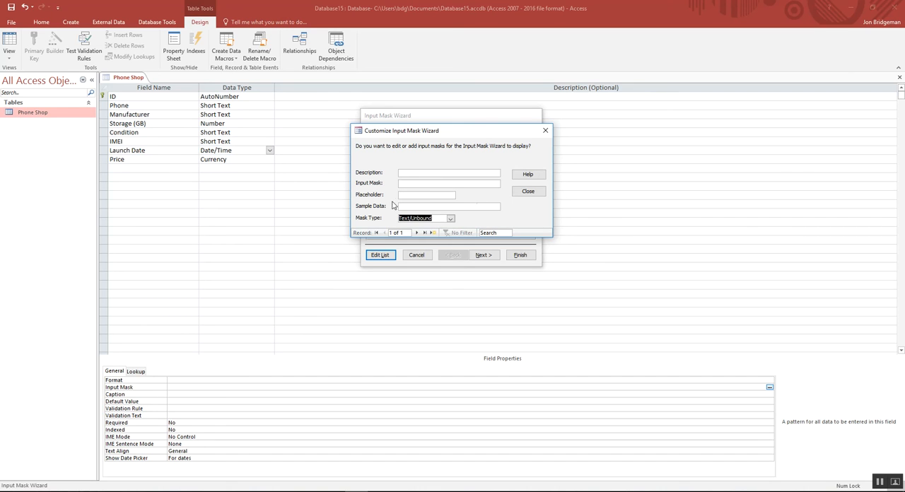
pyautogui.click(452, 220)
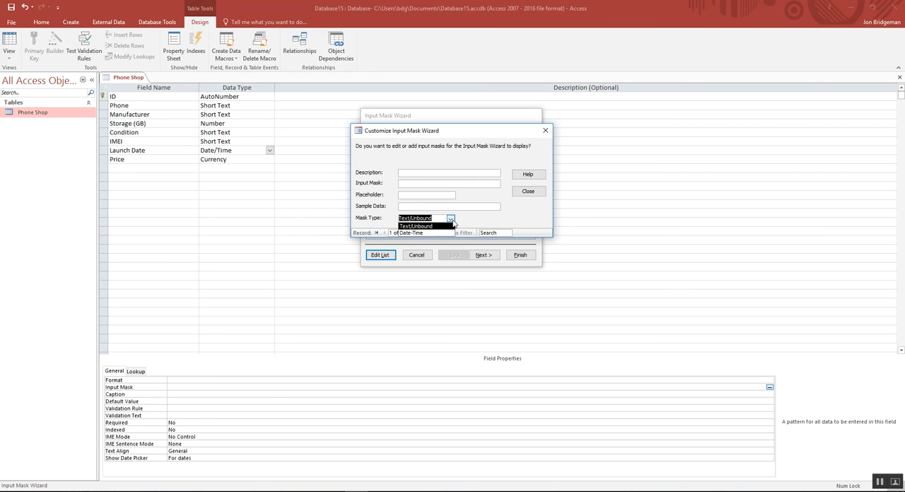
pyautogui.click(414, 233)
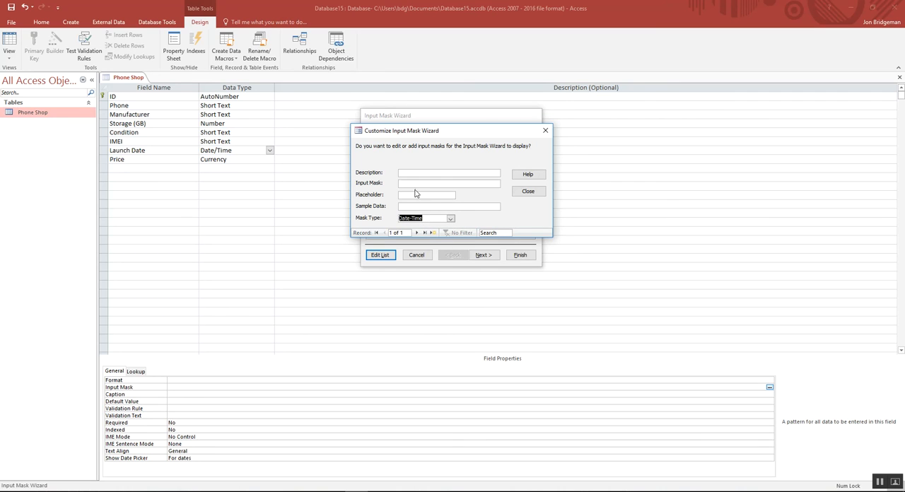
pyautogui.click(412, 174)
pyautogui.write('Phone Date')
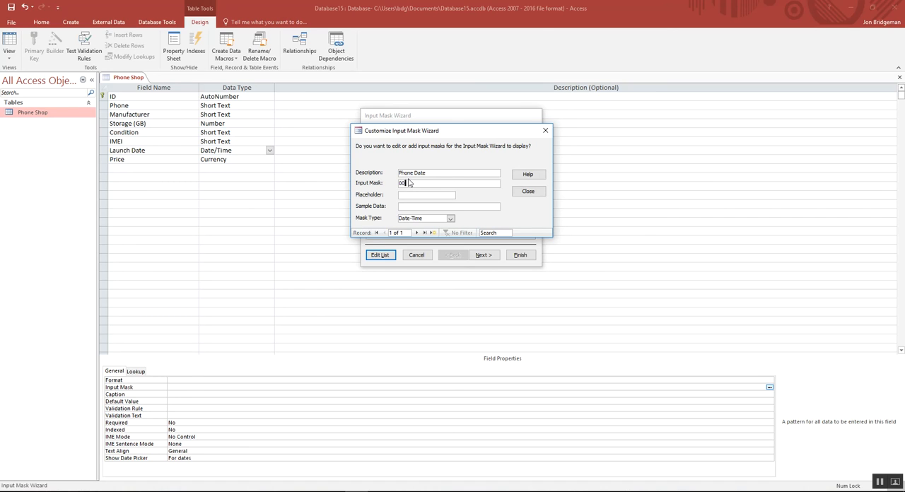
# Define the Phone Date mask as 00/00/00 with sample data 01/01/14 and return to the wizard's mask list.
pyautogui.write('00/00')
pyautogui.click(408, 207)
pyautogui.write('01/01/14')
pyautogui.click(529, 192)
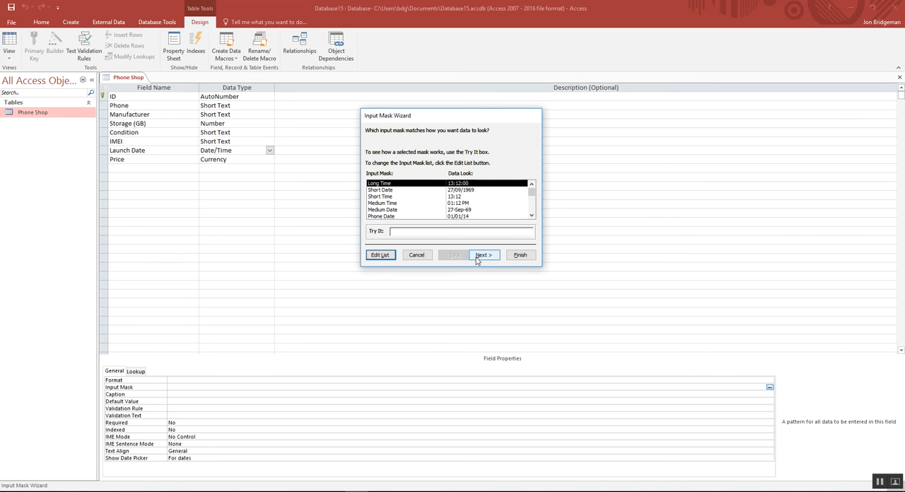
# Apply the Phone Date mask to the Launch Date field with # as the placeholder character and finish the wizard.
pyautogui.click(453, 218)
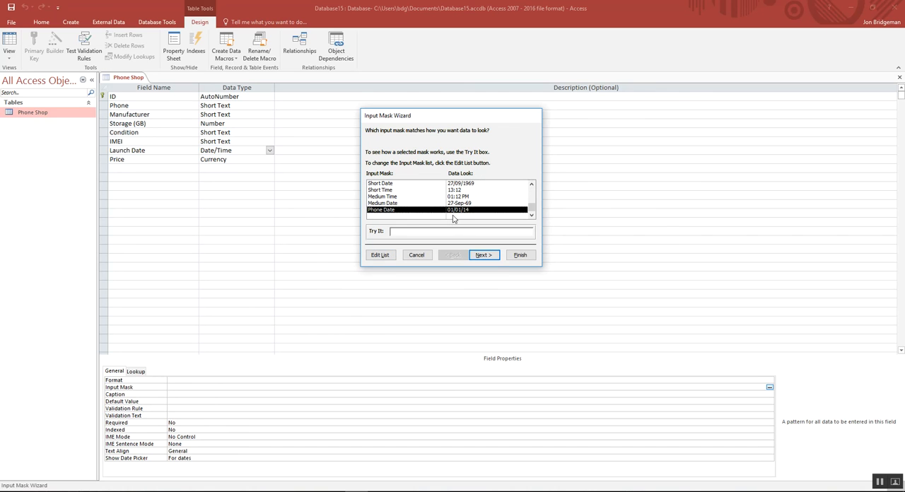
pyautogui.click(478, 257)
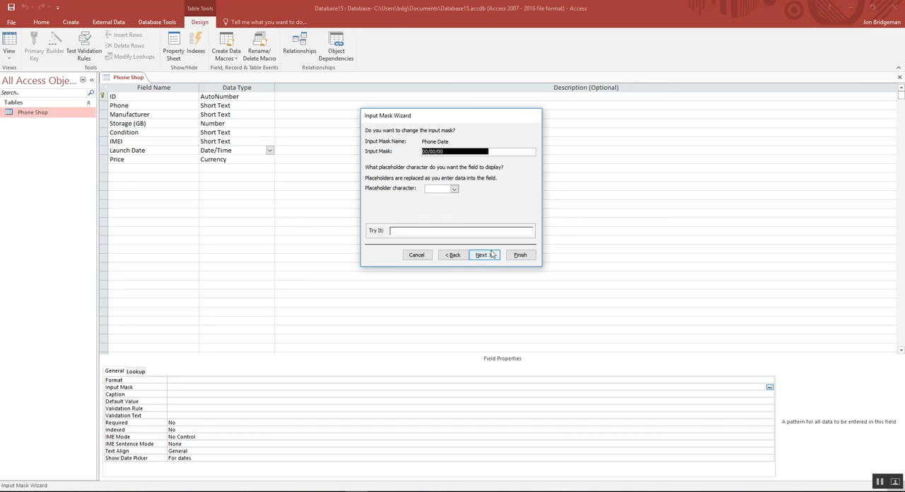
pyautogui.click(454, 189)
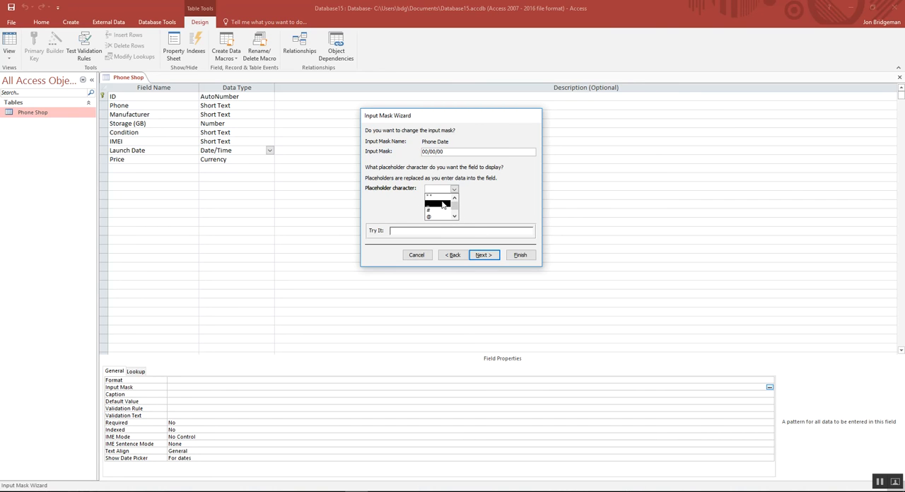
pyautogui.moveTo(454, 207); pyautogui.dragTo(453, 204)
pyautogui.click(429, 205)
pyautogui.click(454, 190)
pyautogui.click(448, 203)
pyautogui.click(479, 256)
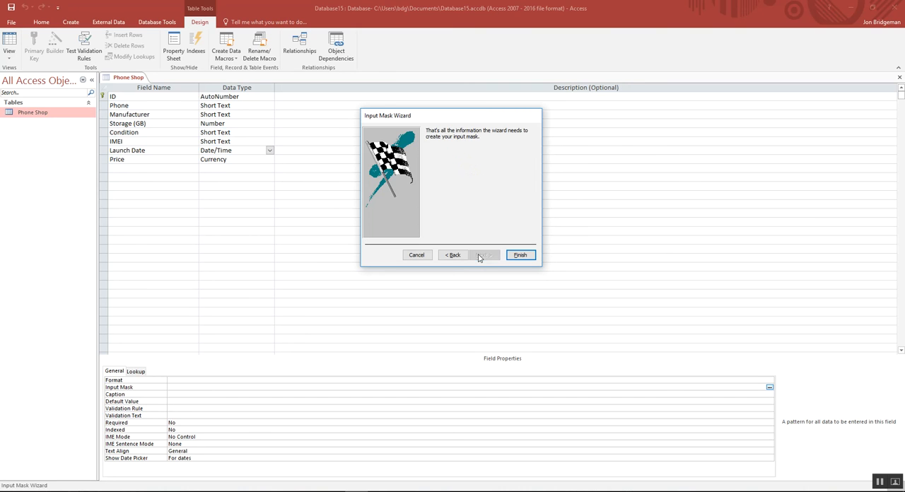
pyautogui.click(520, 255)
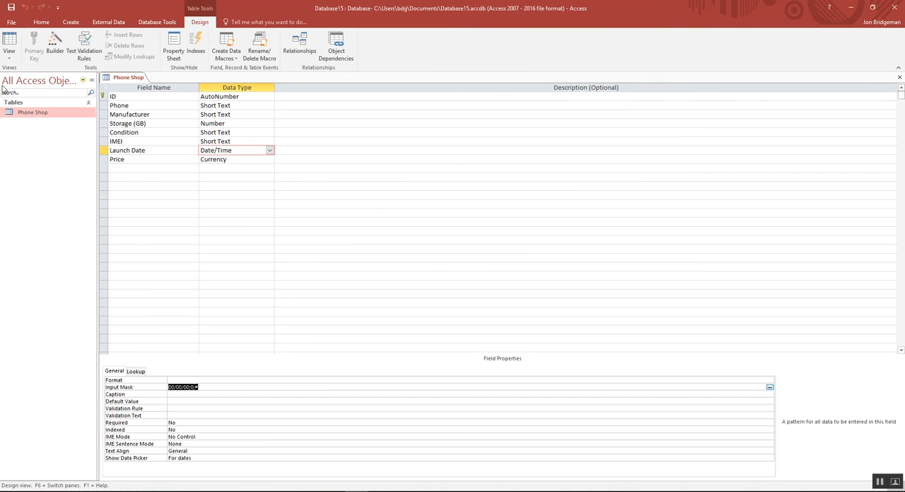
# Switch to Datasheet View and enter 09/09/09 as record 6's Launch Date.
pyautogui.click(9, 59)
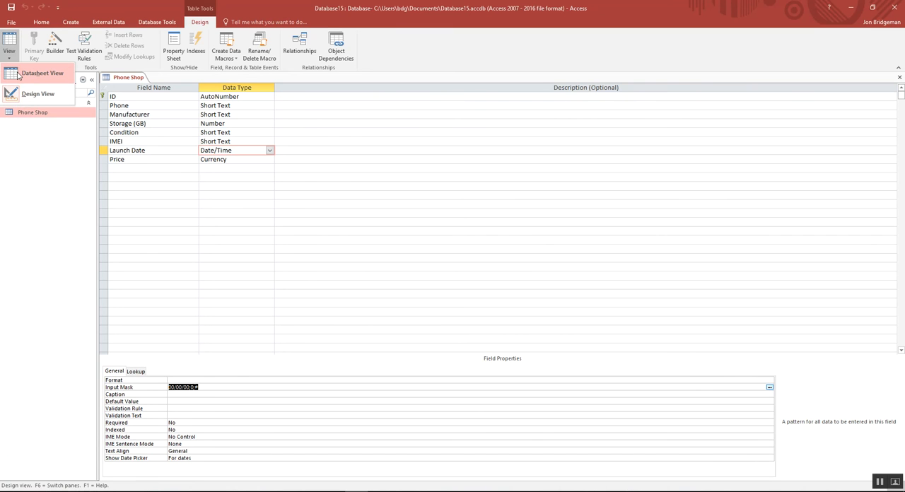
pyautogui.click(18, 74)
pyautogui.click(430, 280)
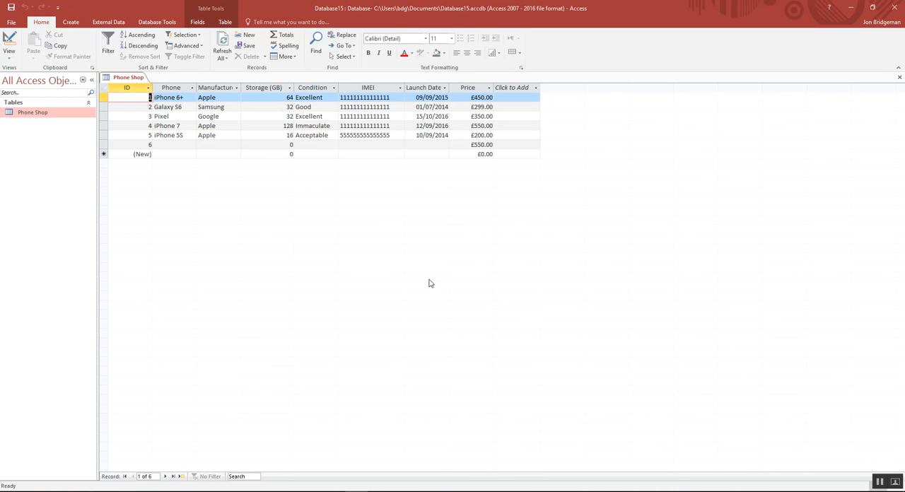
pyautogui.click(422, 144)
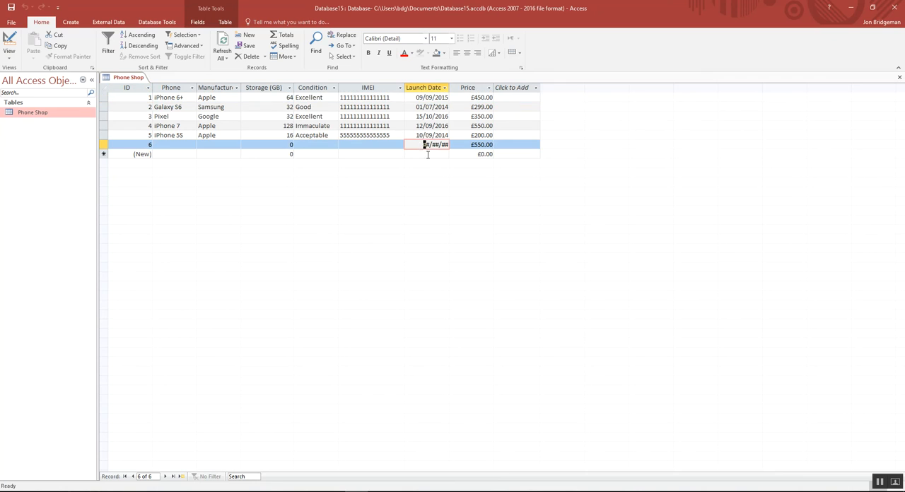
pyautogui.write('09/09/09')
# In Design View, set the IMEI field's validation text to "Must be 15 characters please!" and save the table.
pyautogui.click(9, 55)
pyautogui.click(32, 97)
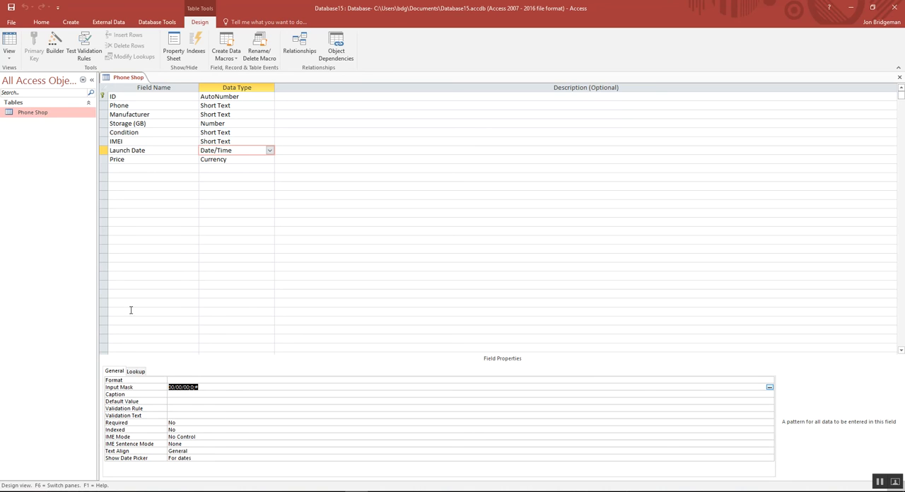
pyautogui.click(142, 420)
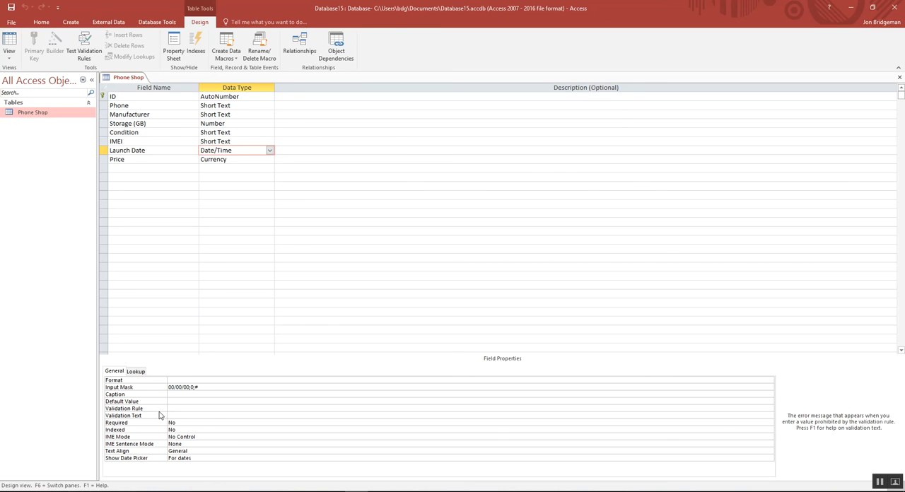
pyautogui.click(243, 142)
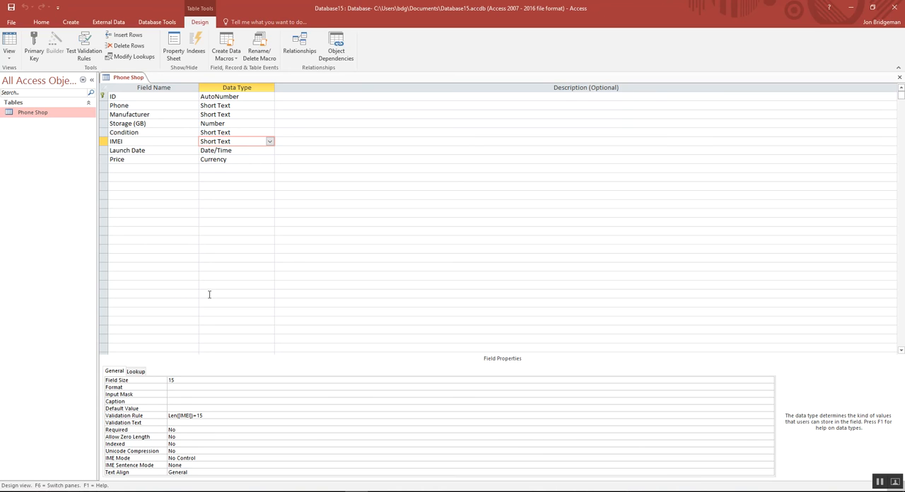
pyautogui.click(176, 423)
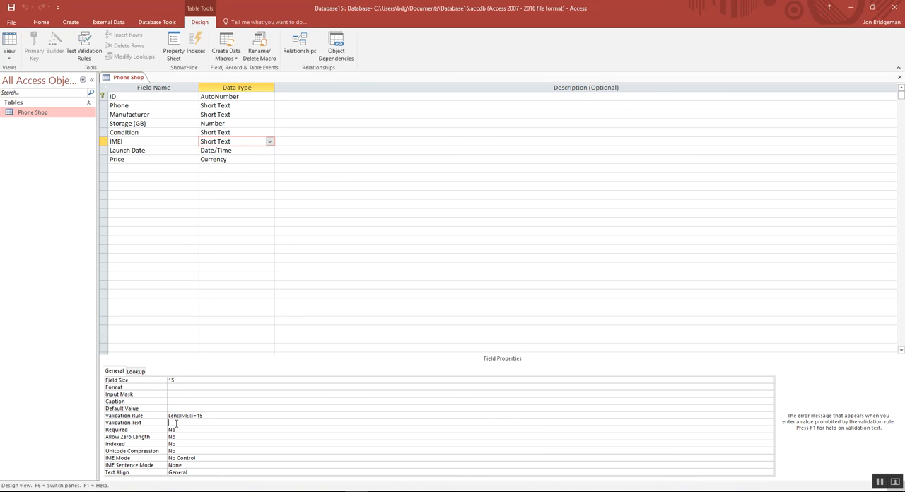
pyautogui.write('Must be 15 characters please!')
pyautogui.click(9, 11)
# Test the IMEI validation in Datasheet View by trying to replace record 5's IMEI with 55555, and dismiss the message.
pyautogui.click(10, 55)
pyautogui.click(20, 73)
pyautogui.doubleClick(386, 135)
pyautogui.press('BackSpace')
pyautogui.write('5555')
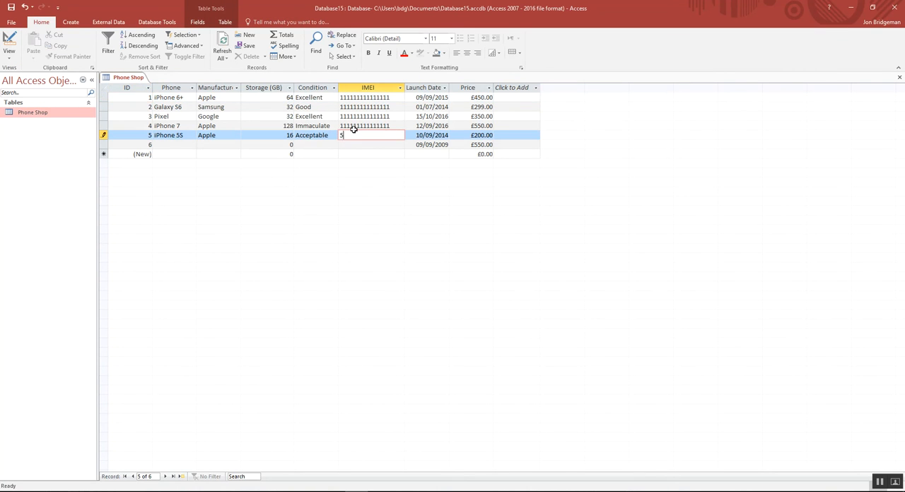
pyautogui.press('Return')
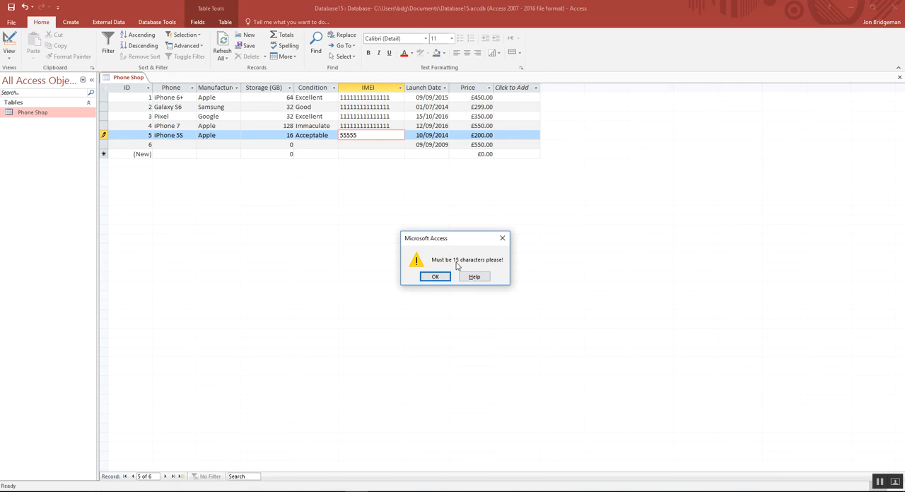
pyautogui.click(435, 277)
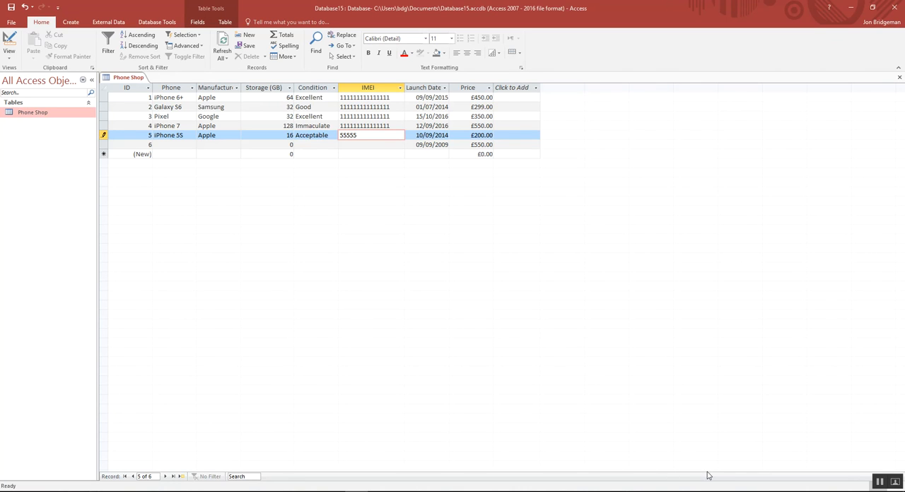